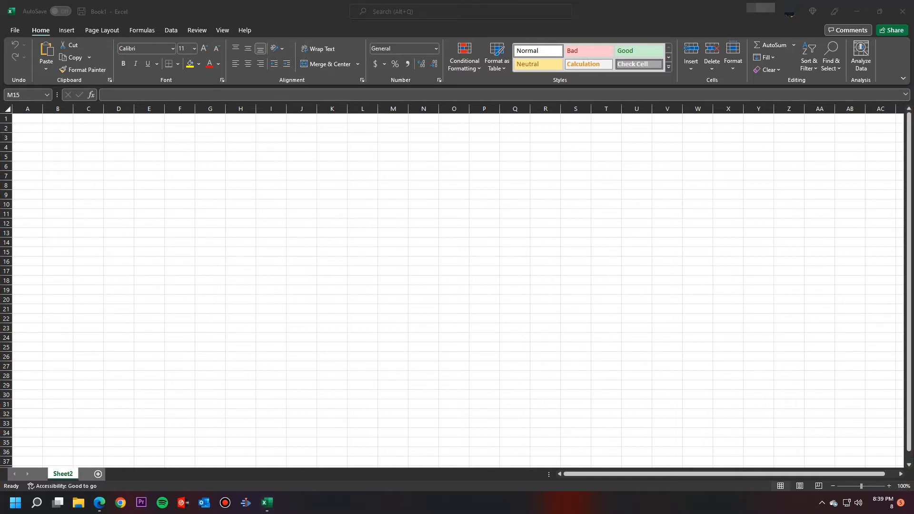
# Snip the "Using Named Ranges in Formulas" passage, paste it into the sheet and move the picture aside to around column T.
pyautogui.press('shift+super+s')
pyautogui.press('Escape')
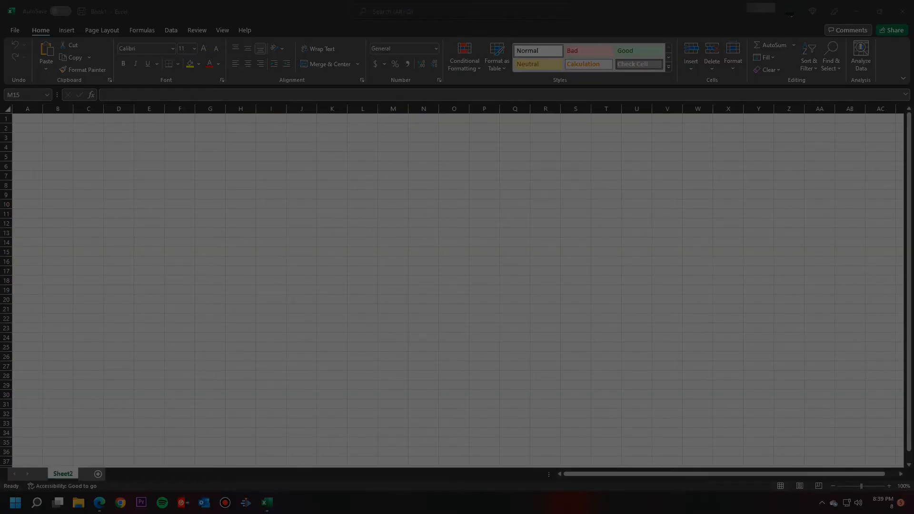
pyautogui.press('Escape')
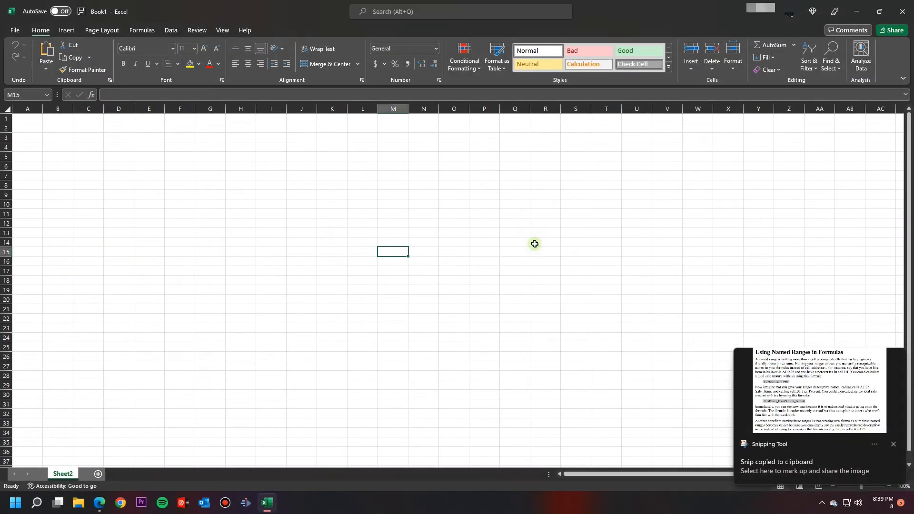
pyautogui.hotkey('ctrl', 'v')
pyautogui.moveTo(555, 353); pyautogui.dragTo(389, 228)
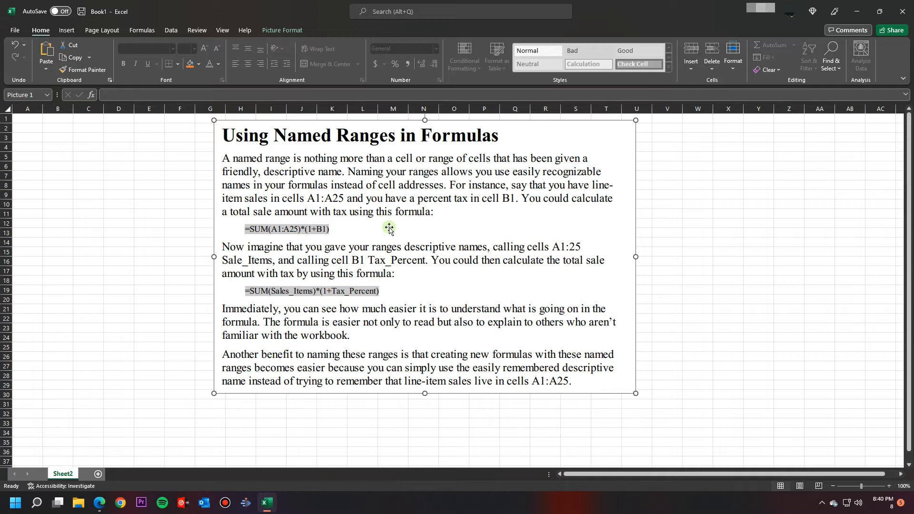
pyautogui.moveTo(311, 199); pyautogui.dragTo(704, 220)
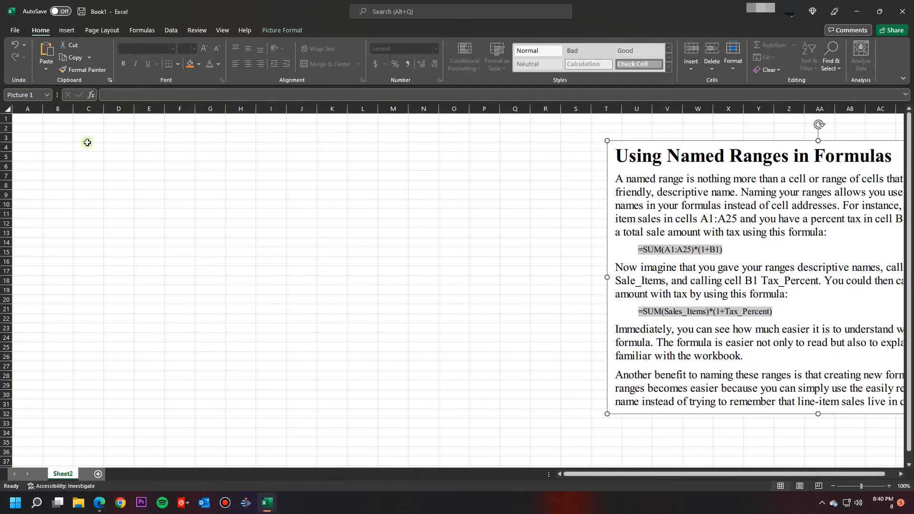
# Enter the items mango, tomato and orange in cells B2 to B4.
pyautogui.click(37, 134)
pyautogui.click(51, 129)
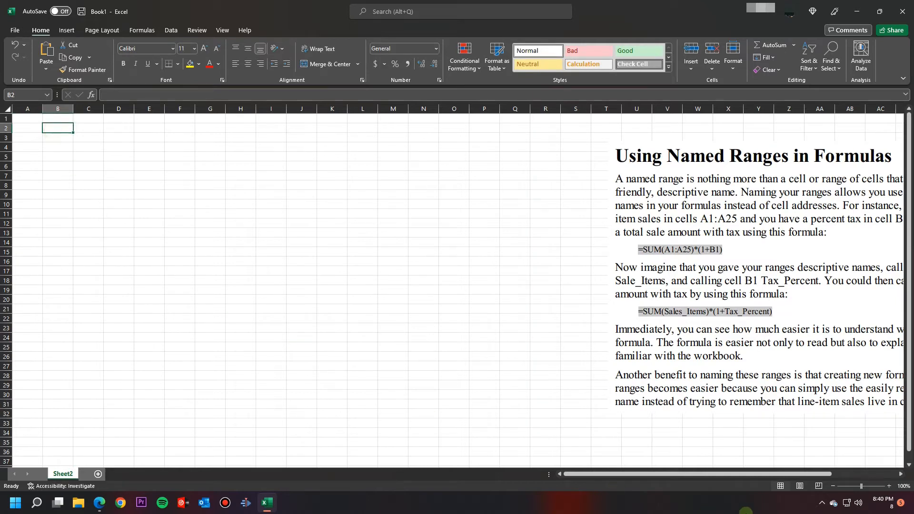
pyautogui.moveTo(859, 486); pyautogui.dragTo(866, 486)
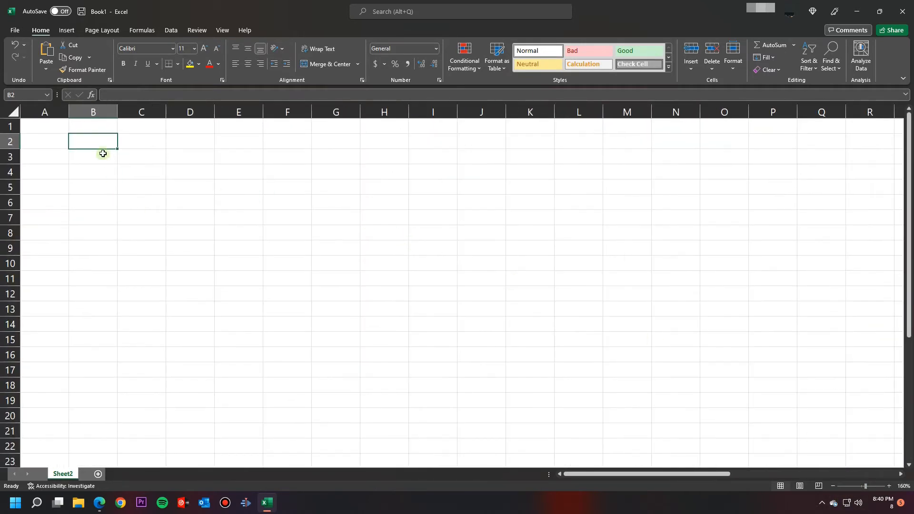
pyautogui.write('mango')
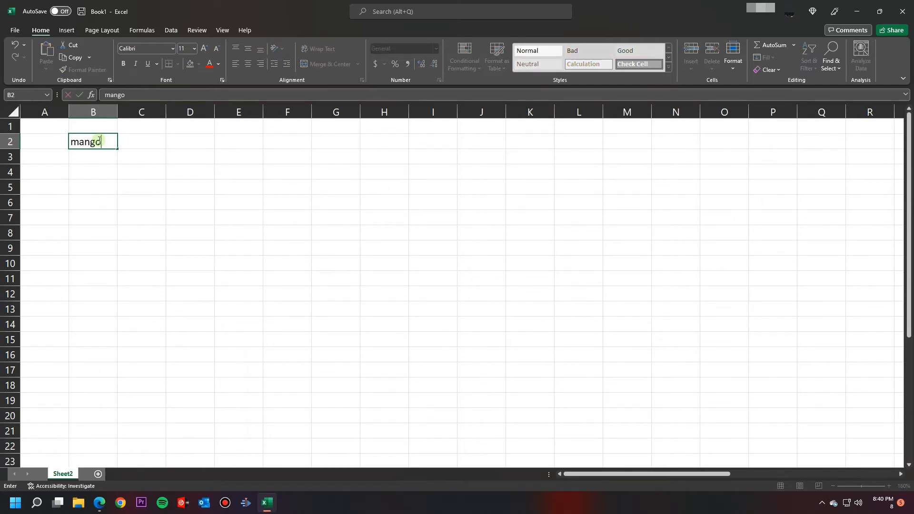
pyautogui.press('Return')
pyautogui.write('tomato')
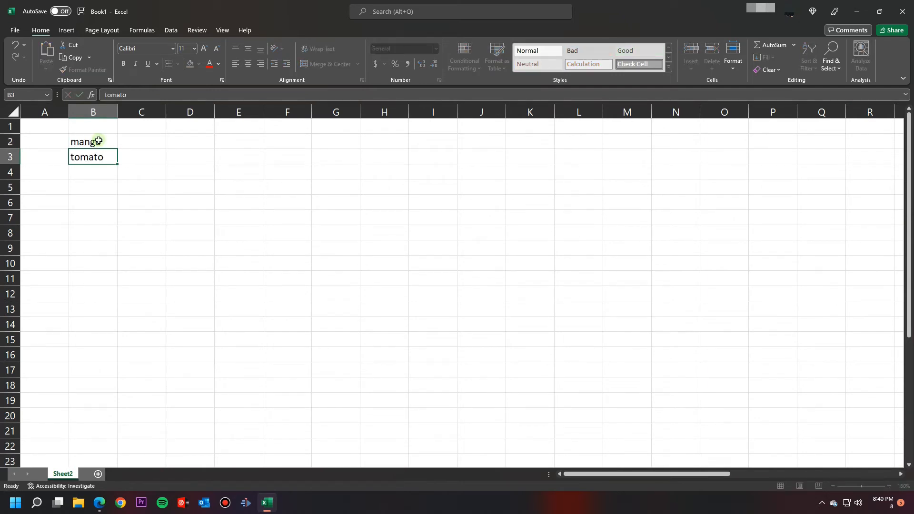
pyautogui.press('Return')
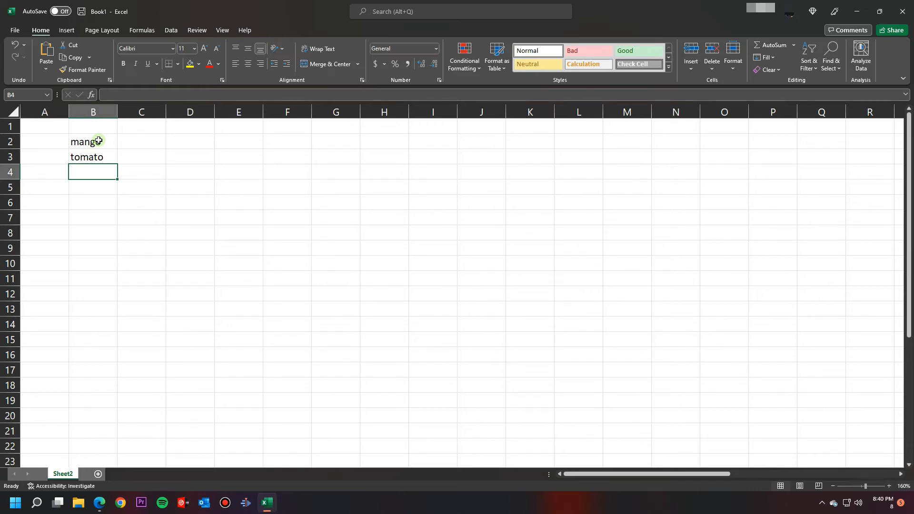
pyautogui.write('or')
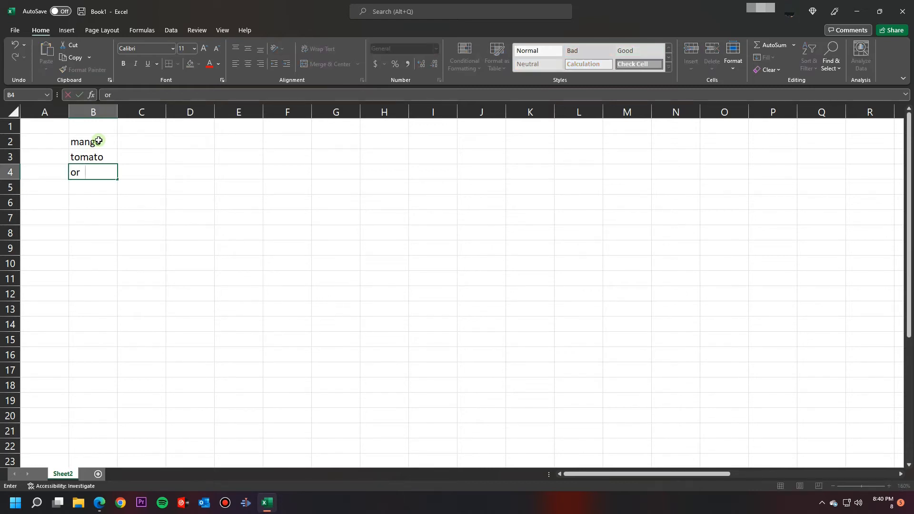
pyautogui.write('ange')
# Enter the prices 12, 23 and 10 beside the items in cells C2 to C4.
pyautogui.press('Up')
pyautogui.press('Right')
pyautogui.press('Right')
pyautogui.press('Up')
pyautogui.press('Left')
pyautogui.write('12')
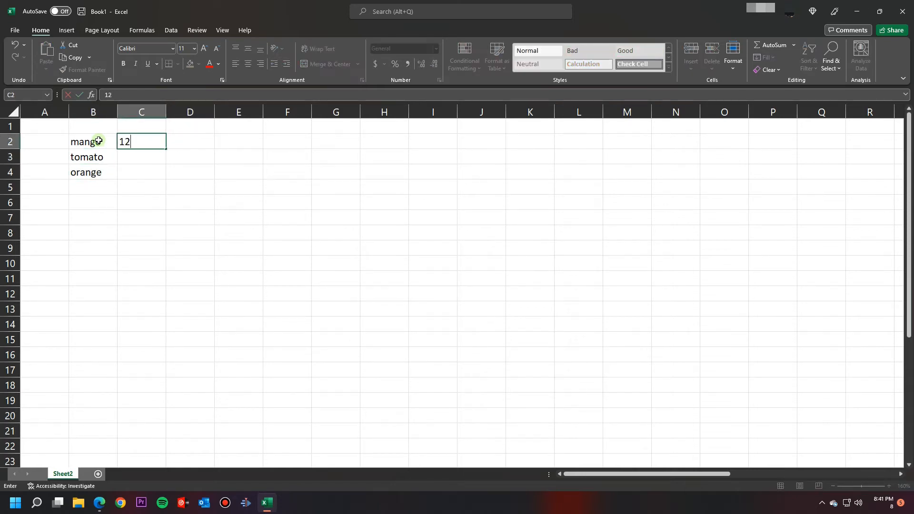
pyautogui.press('Return')
pyautogui.write('23')
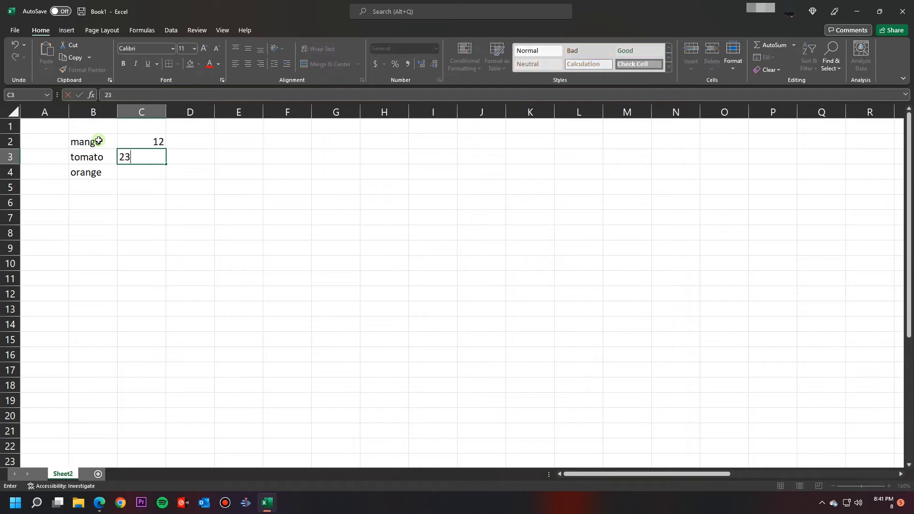
pyautogui.press('Return')
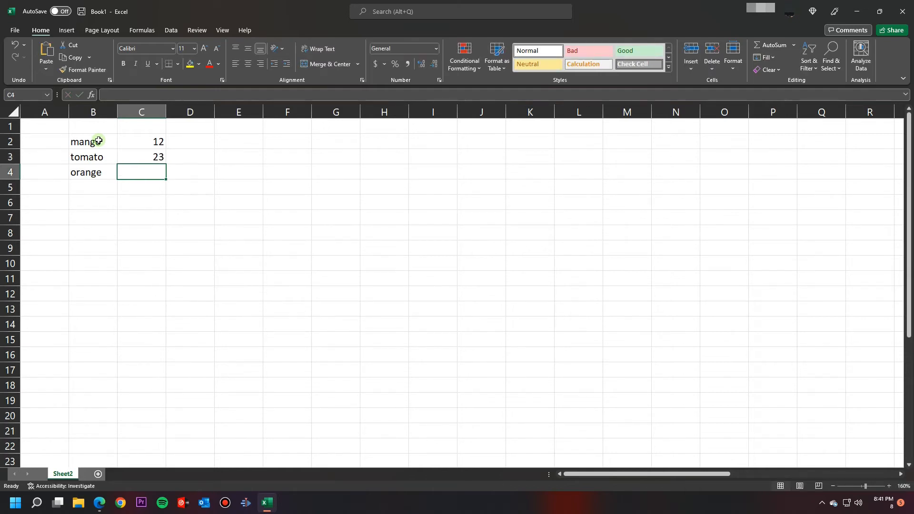
pyautogui.write('10')
pyautogui.press('Return')
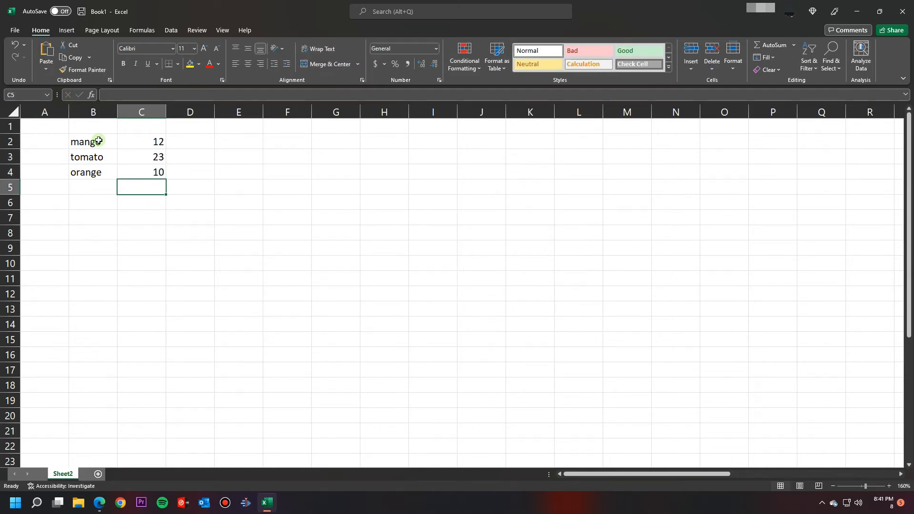
# Add the headers "item" in B1 and "price" in C1 above the fruit data.
pyautogui.moveTo(98, 141); pyautogui.dragTo(133, 169)
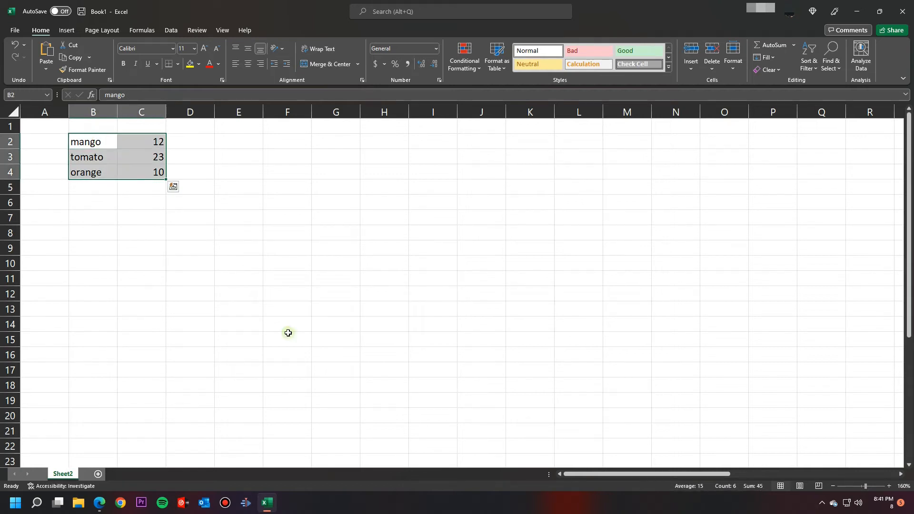
pyautogui.scroll(2, 852, 485)
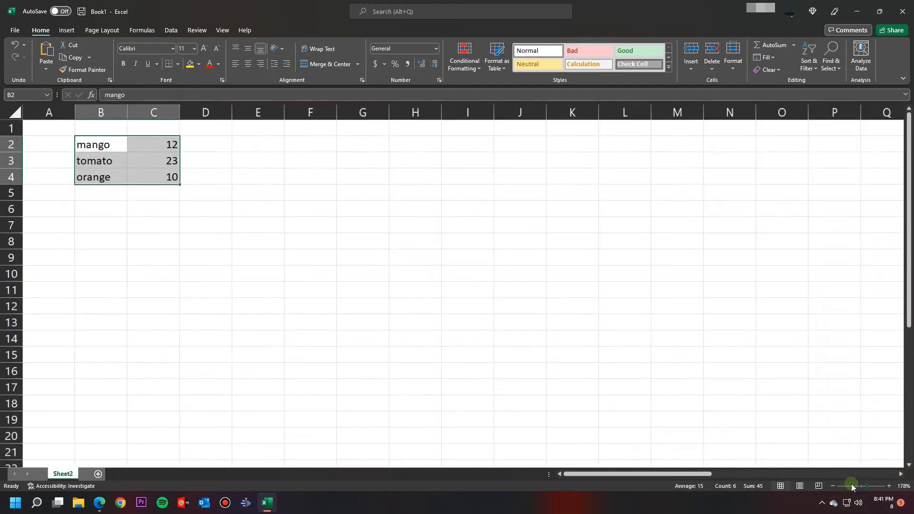
pyautogui.scroll(2, 852, 484)
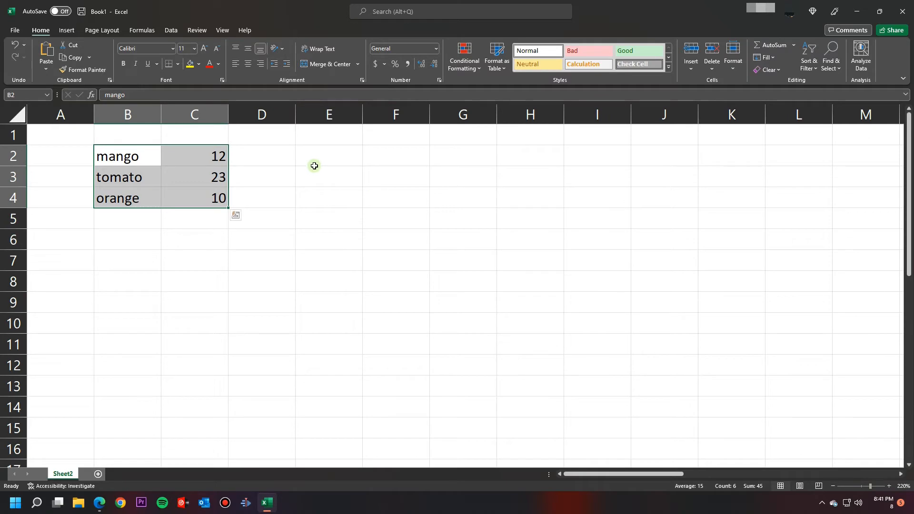
pyautogui.moveTo(143, 138)
pyautogui.mouseDown()
pyautogui.moveTo(186, 143)
pyautogui.moveTo(106, 136)
pyautogui.moveTo(135, 136)
pyautogui.mouseUp()
pyautogui.write('item')
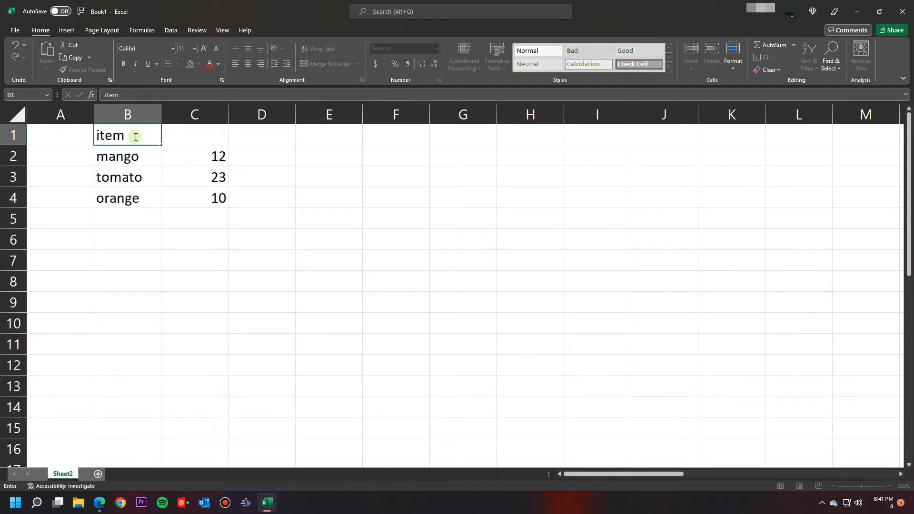
pyautogui.press('Tab')
pyautogui.write('price')
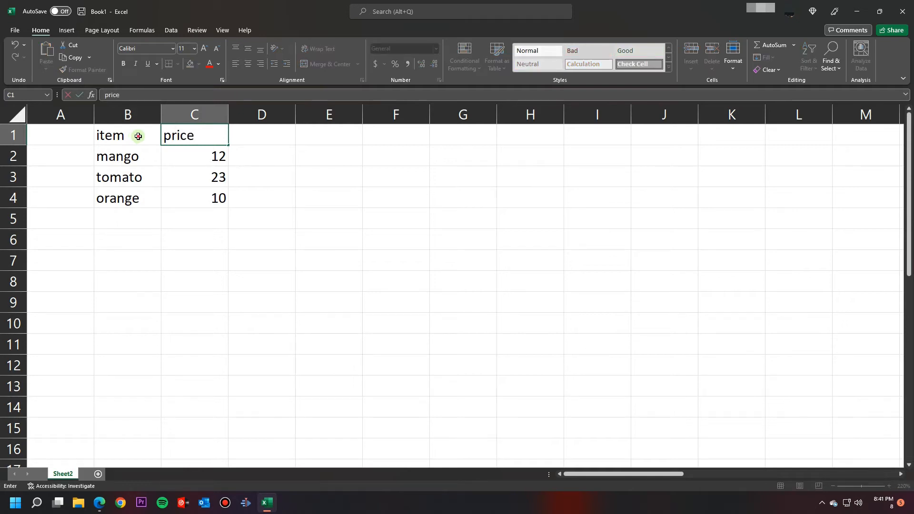
# Fill the item and price header cells B1:C1 with yellow.
pyautogui.click(139, 137)
pyautogui.moveTo(187, 136); pyautogui.dragTo(114, 135)
pyautogui.click(190, 64)
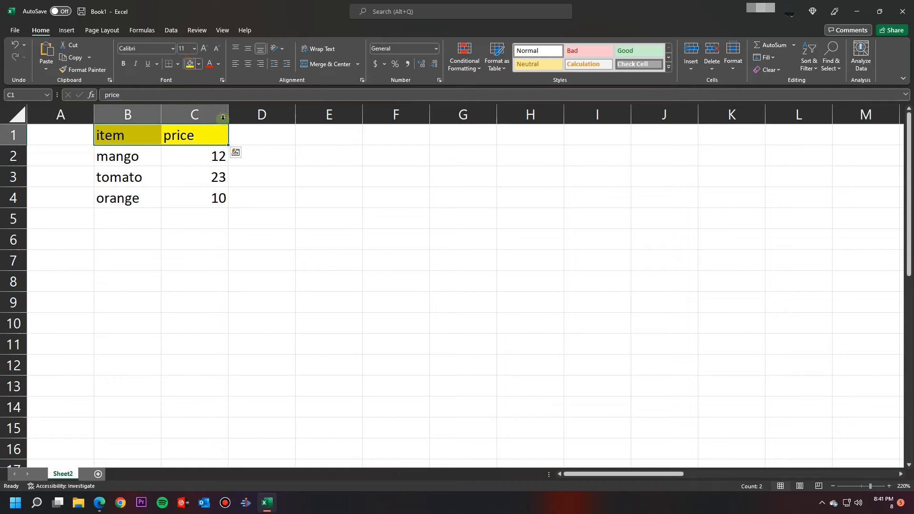
# Enter the headers "tax bracket" in E1 and "tax value" in F1 for a second table.
pyautogui.click(322, 139)
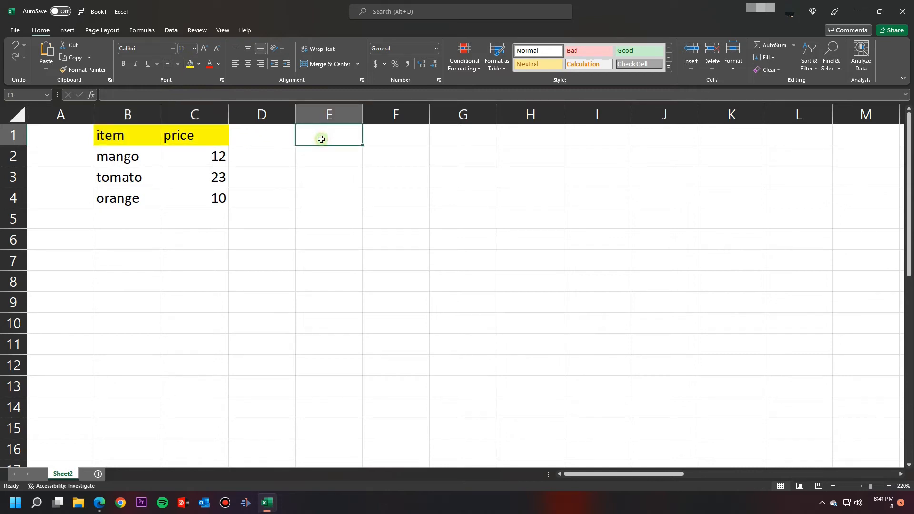
pyautogui.write('tax ')
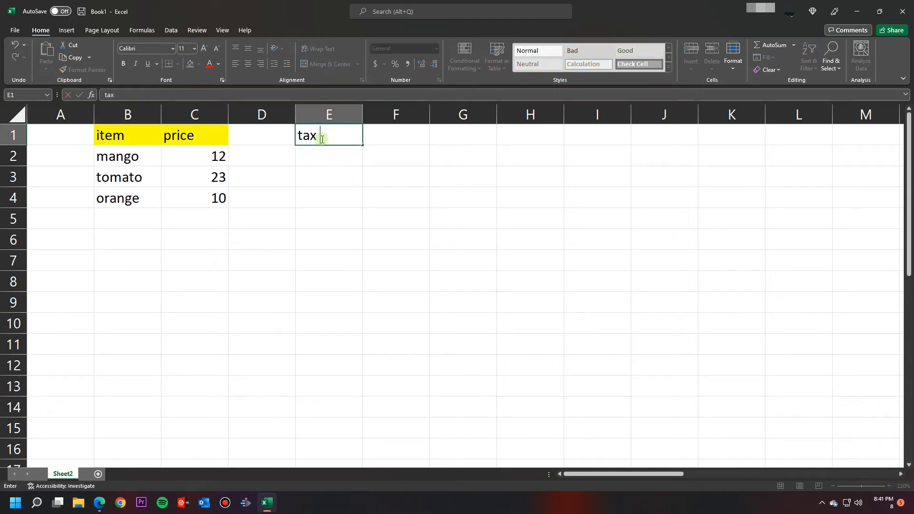
pyautogui.write('bracket')
pyautogui.press('Tab')
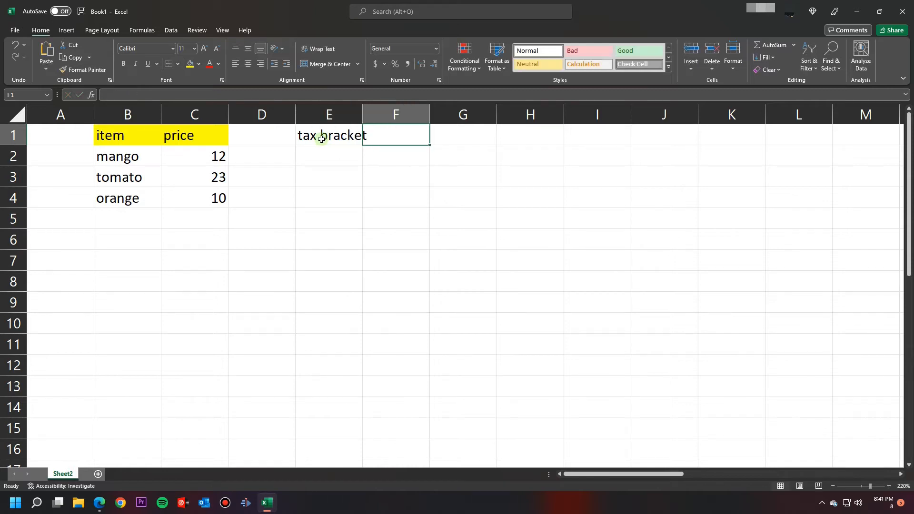
pyautogui.write('tax')
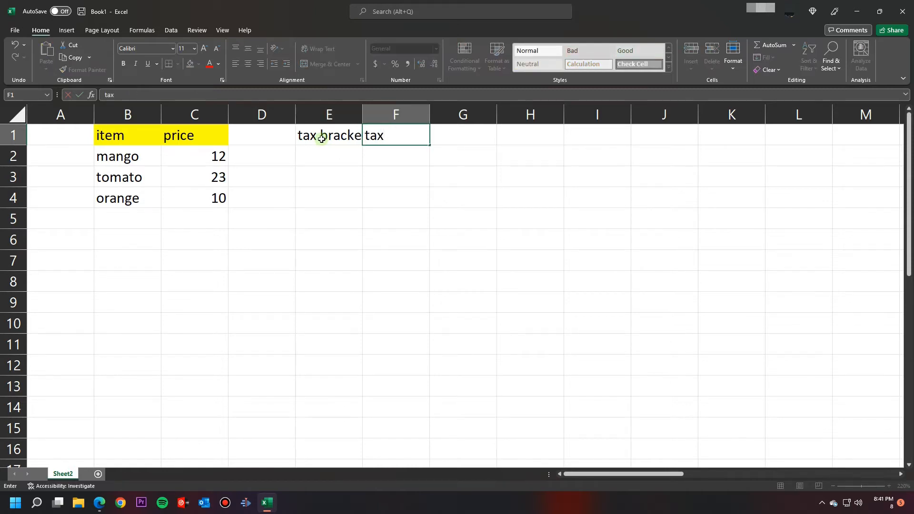
pyautogui.write(' value')
pyautogui.click(321, 195)
# Autofit the widths of columns E and F and fill the header cells E1:F1 with yellow.
pyautogui.moveTo(343, 114); pyautogui.dragTo(433, 117)
pyautogui.doubleClick(432, 116)
pyautogui.moveTo(327, 134); pyautogui.dragTo(401, 140)
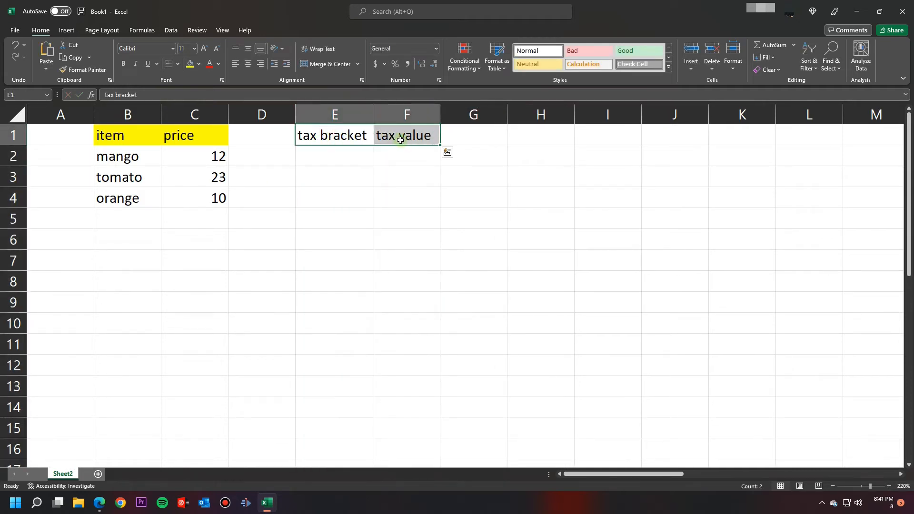
pyautogui.click(190, 63)
# List mango, tomato and orange under the tax bracket header in cells E2 to E4.
pyautogui.click(328, 161)
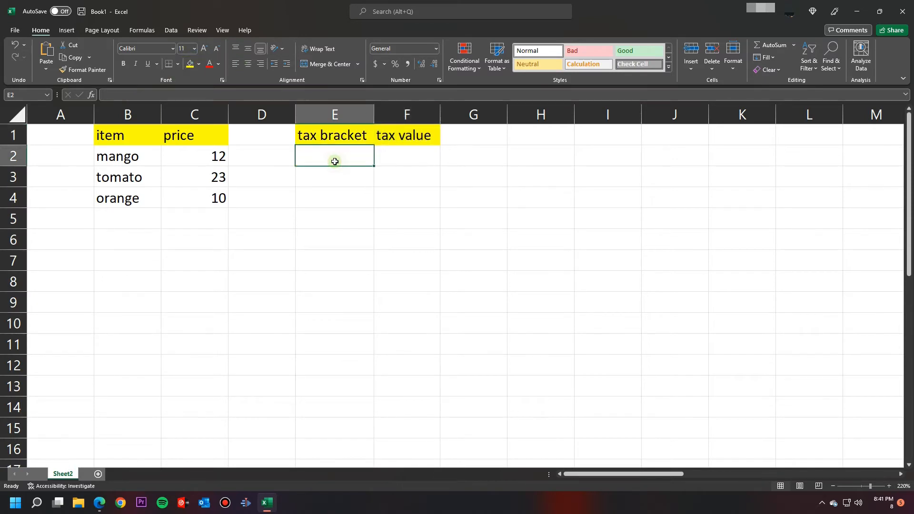
pyautogui.write('mango')
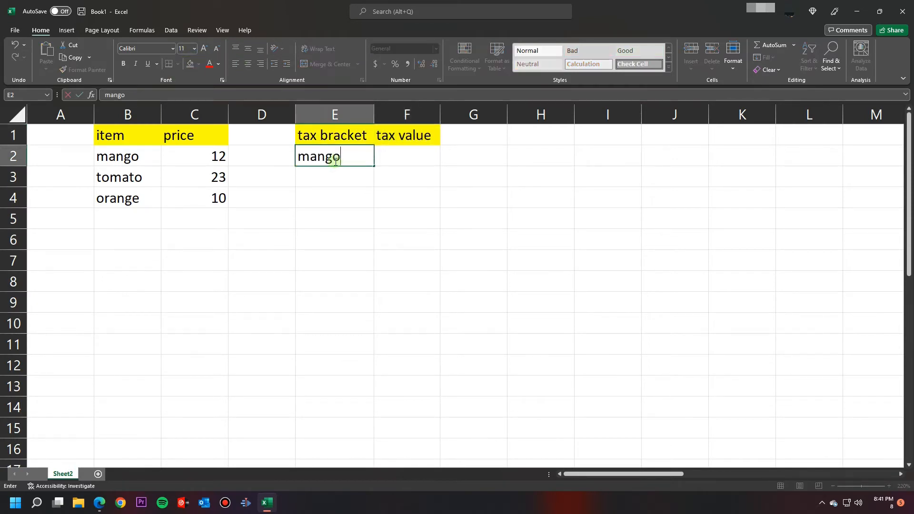
pyautogui.press('Return')
pyautogui.write('tomato')
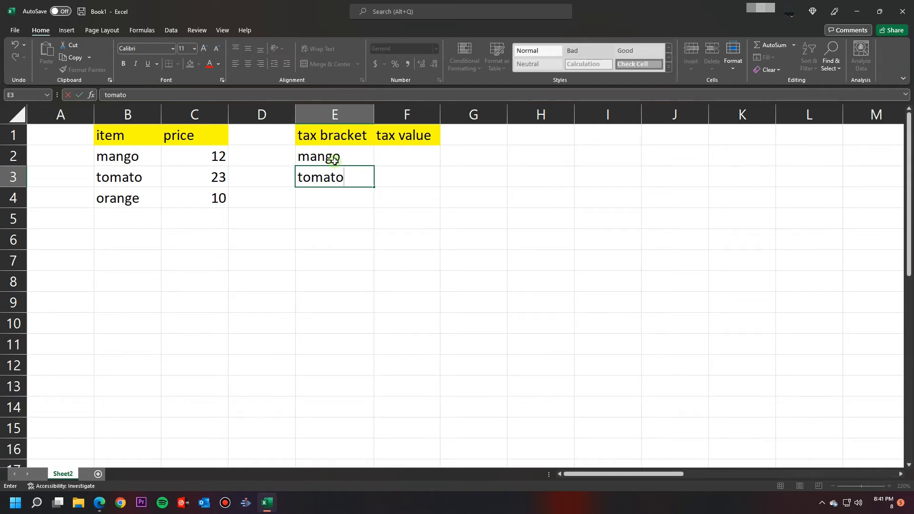
pyautogui.press('Return')
pyautogui.write('orange')
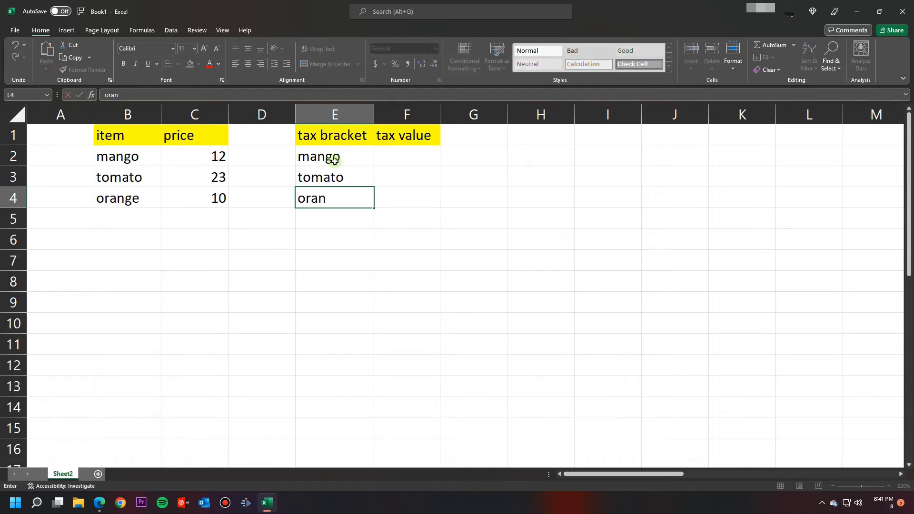
pyautogui.press('Return')
# Enter the tax values 5%, 10% and 7% in cells F2 to F4.
pyautogui.press('Right')
pyautogui.press('Up')
pyautogui.press('Up')
pyautogui.press('Up')
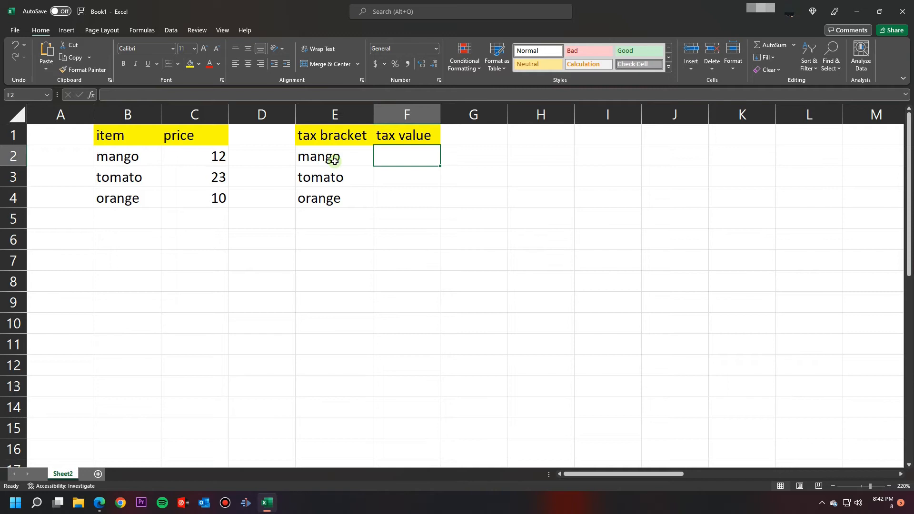
pyautogui.write('5%')
pyautogui.press('Return')
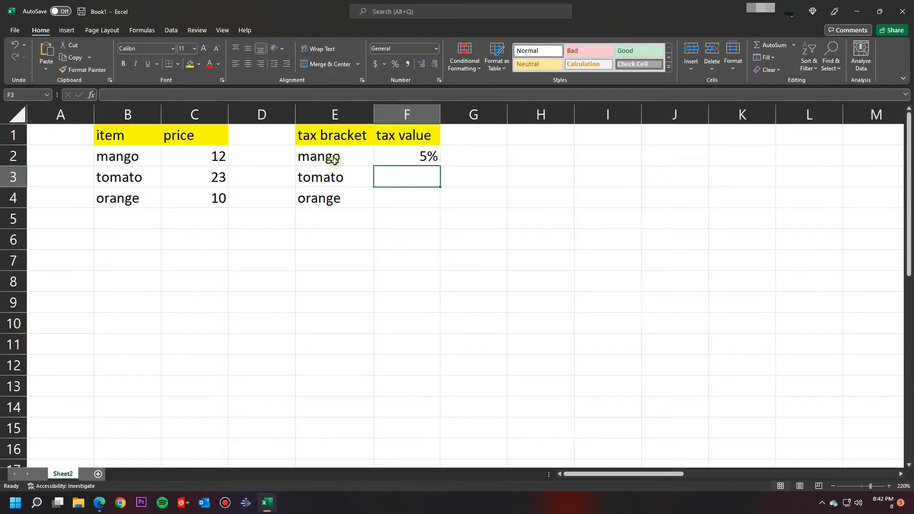
pyautogui.write('10%')
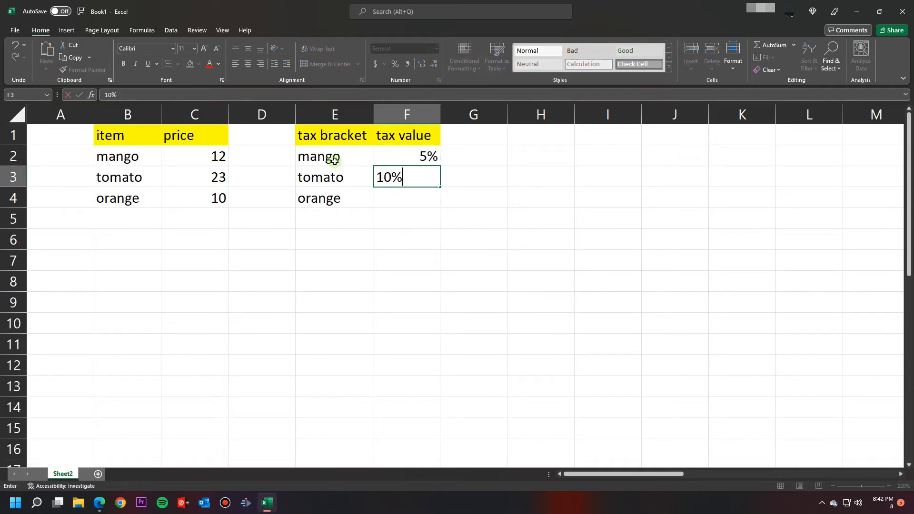
pyautogui.press('Return')
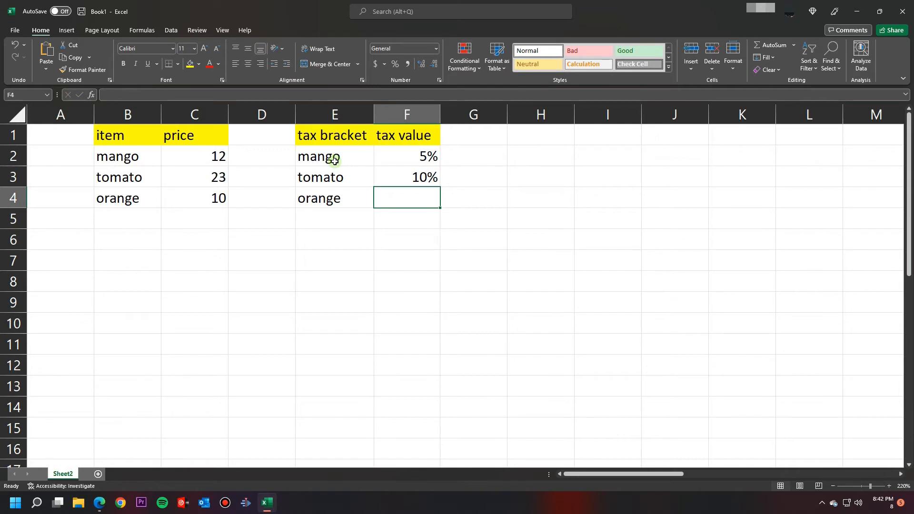
pyautogui.write('7%')
pyautogui.press('Return')
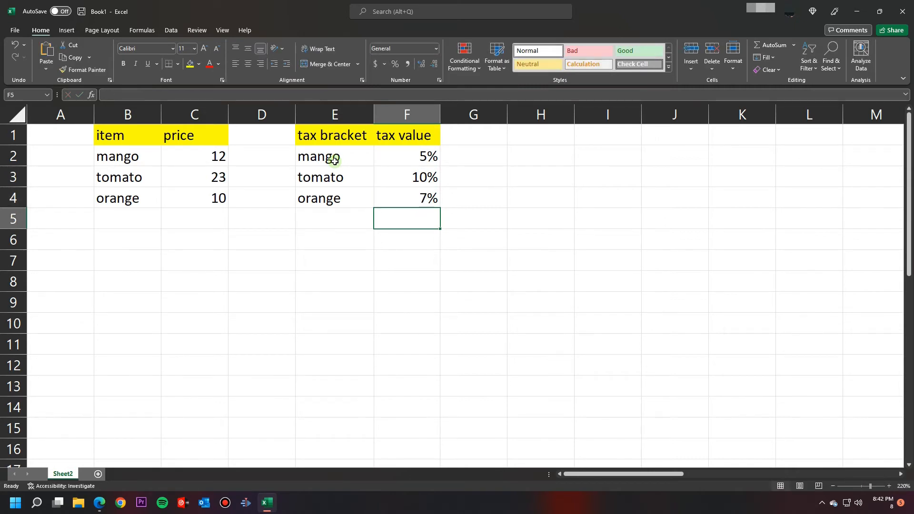
# Start defining a name for cells B1:C4, calling it sales_items and limiting its scope to Sheet2.
pyautogui.moveTo(122, 139); pyautogui.dragTo(198, 198)
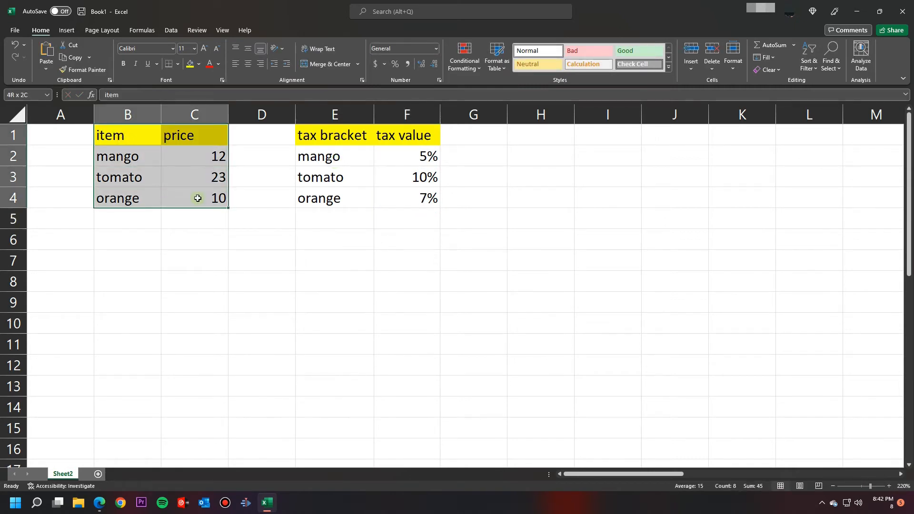
pyautogui.click(408, 11)
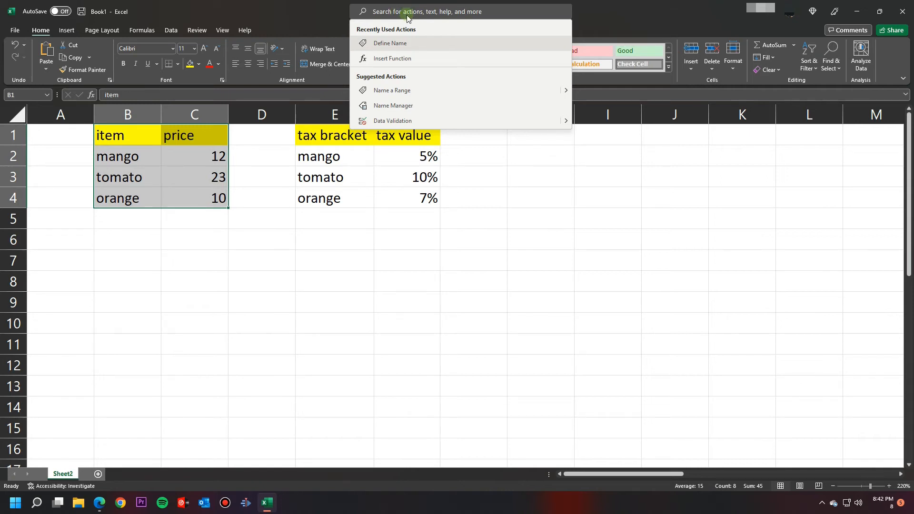
pyautogui.click(254, 6)
pyautogui.click(413, 12)
pyautogui.write('name')
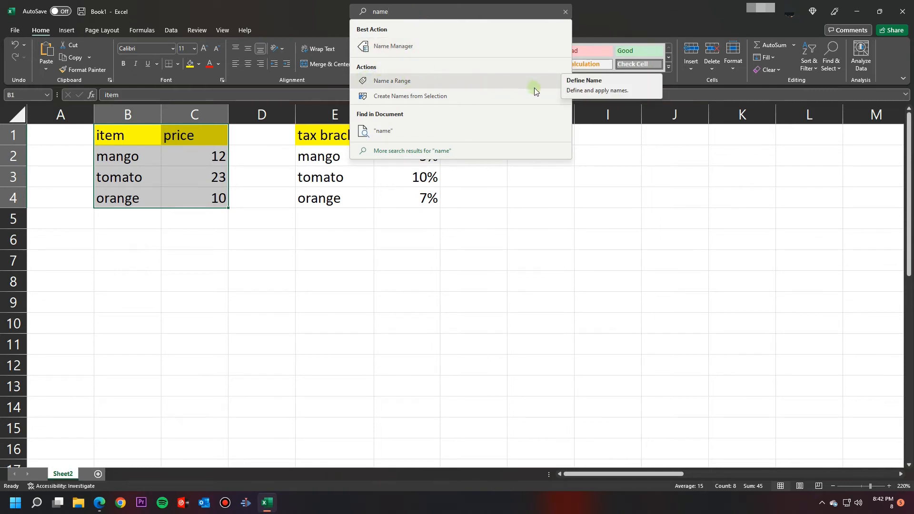
pyautogui.moveTo(569, 79)
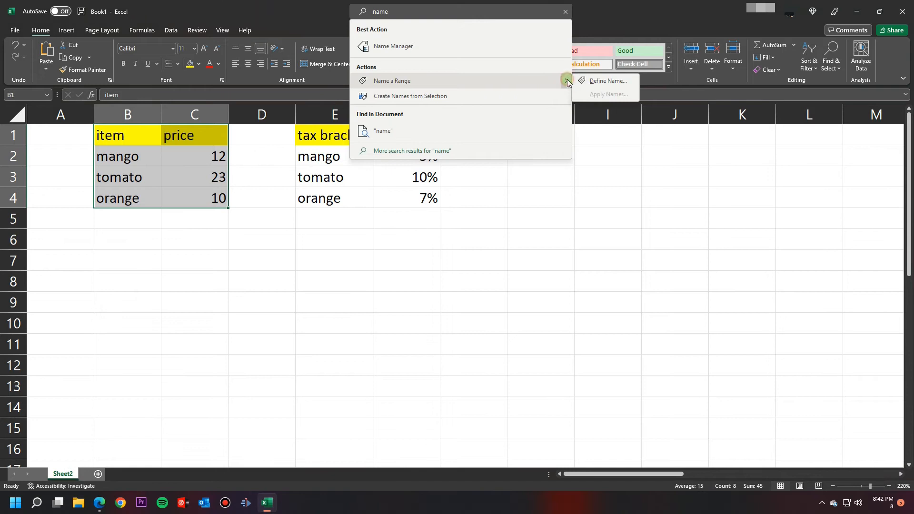
pyautogui.click(601, 84)
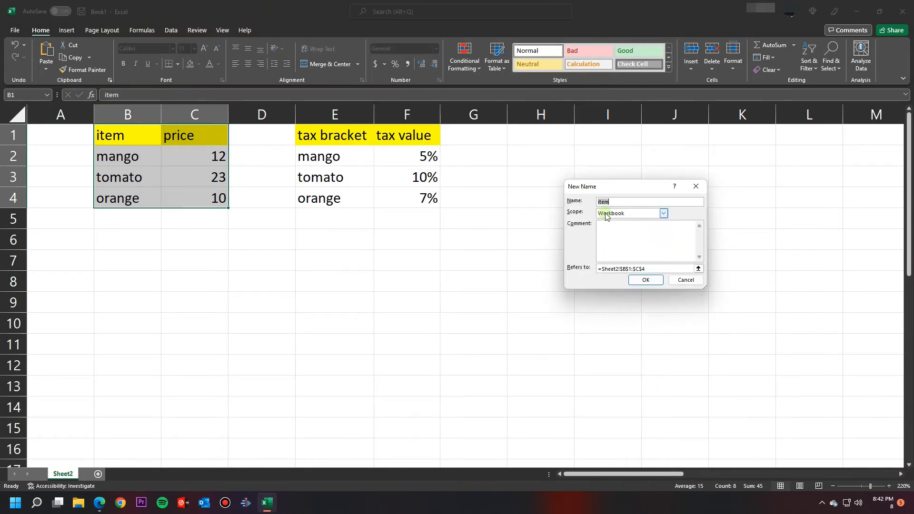
pyautogui.write('sales_')
pyautogui.click(664, 213)
pyautogui.click(617, 229)
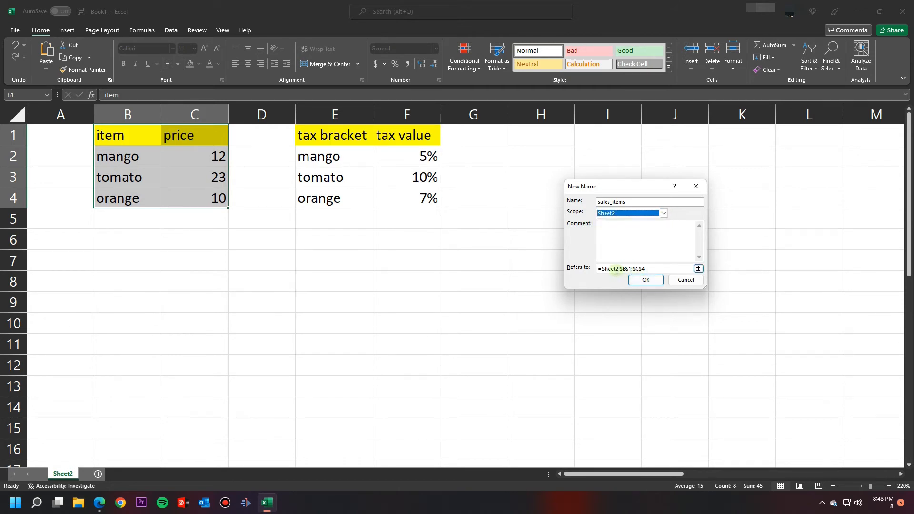
# Reselect B1:C4 on the sheet as the range sales_items refers to, and create the name.
pyautogui.moveTo(670, 271); pyautogui.dragTo(571, 263)
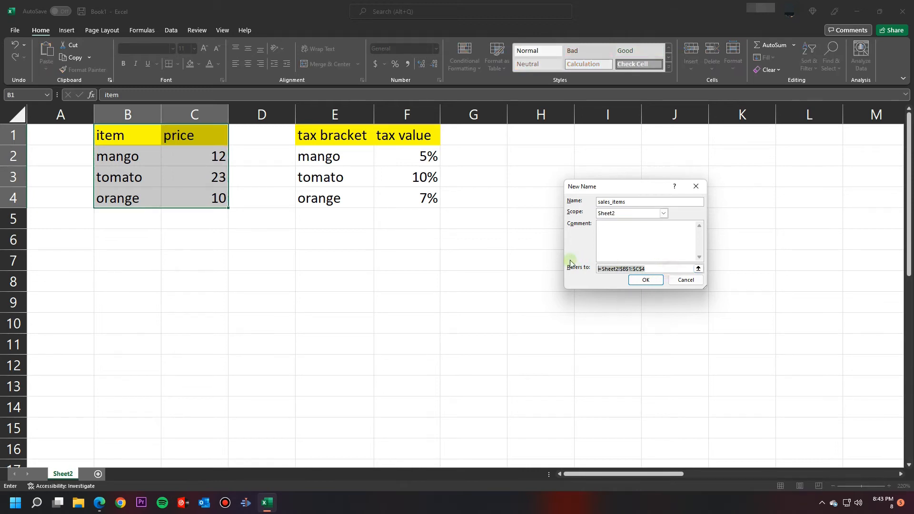
pyautogui.moveTo(123, 135); pyautogui.dragTo(191, 194)
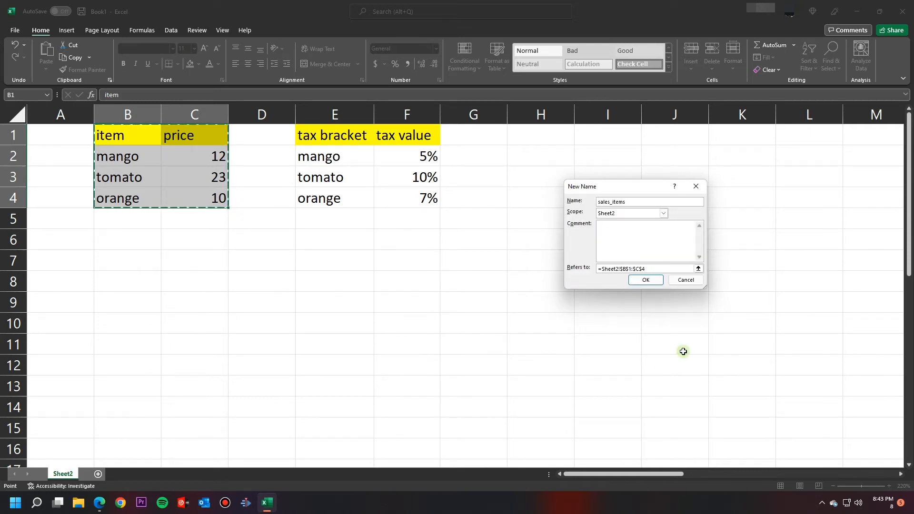
pyautogui.click(647, 280)
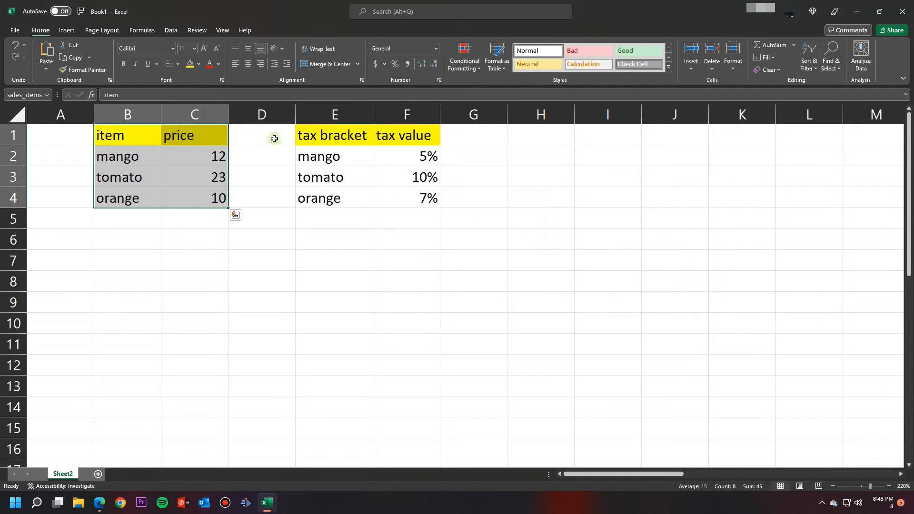
# Start defining the name tax_bracket for cells E1:F4, with its scope limited to Sheet2.
pyautogui.moveTo(326, 137); pyautogui.dragTo(427, 196)
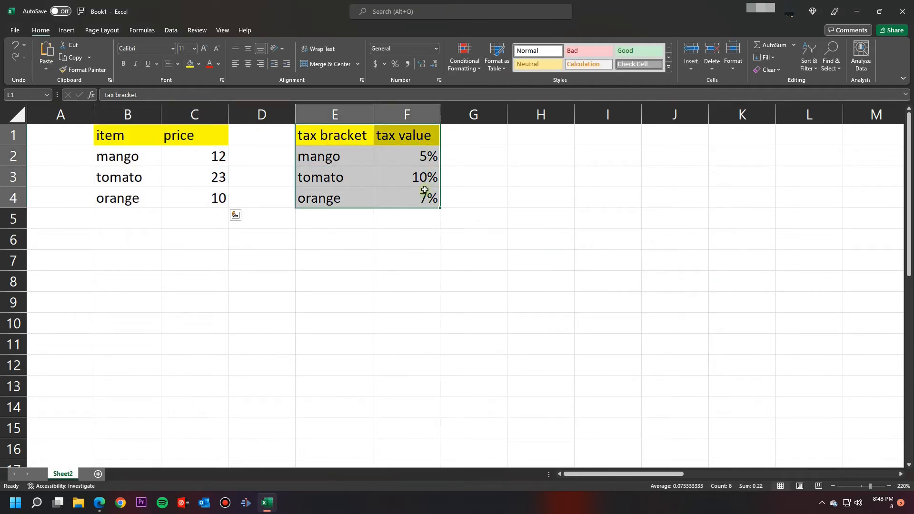
pyautogui.click(431, 12)
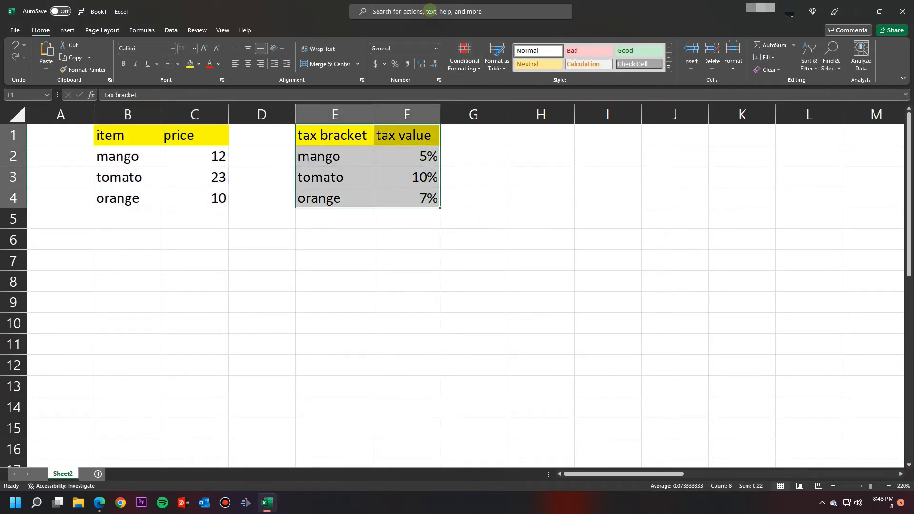
pyautogui.write('name')
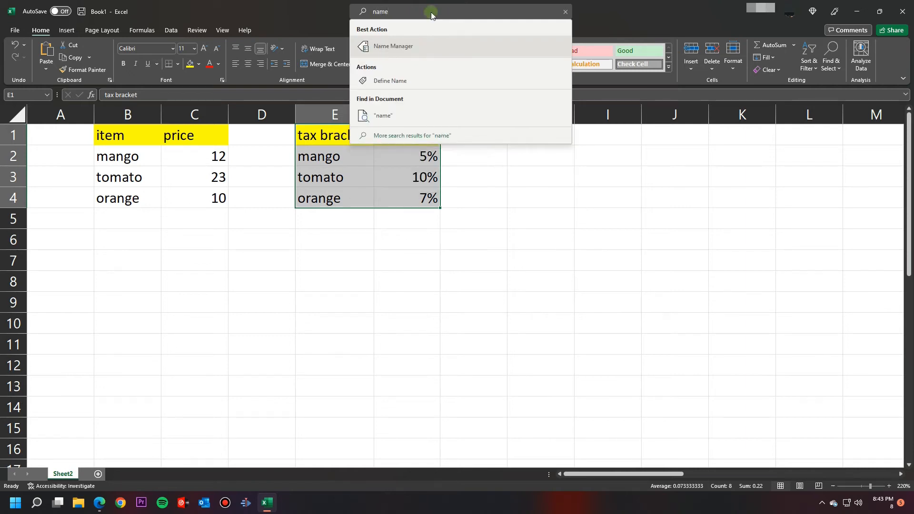
pyautogui.moveTo(571, 80)
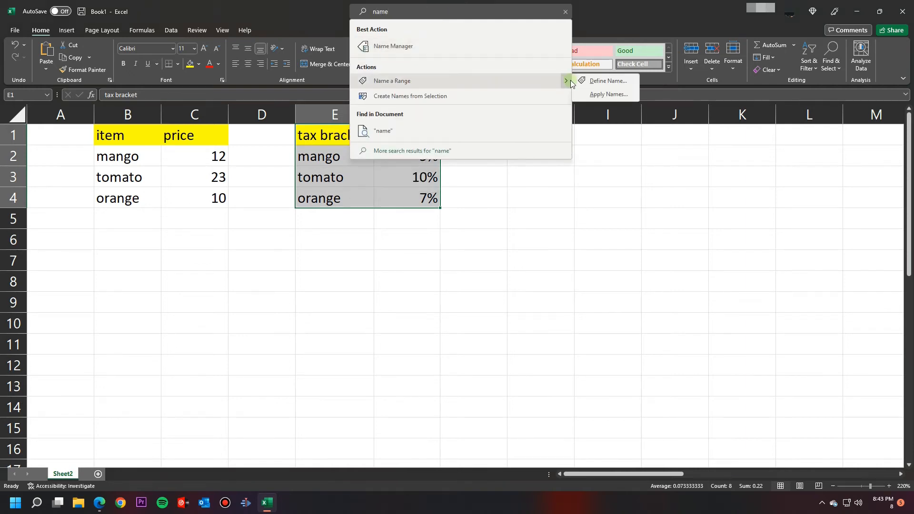
pyautogui.click(613, 81)
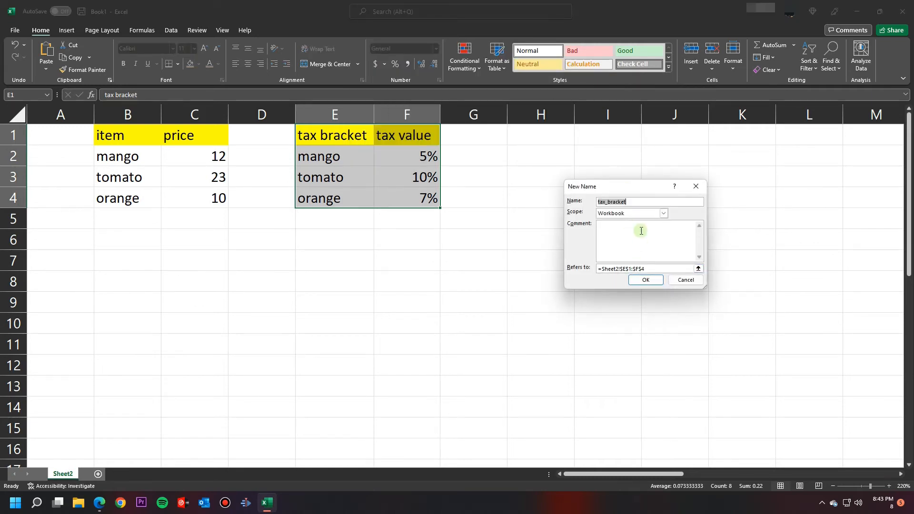
pyautogui.click(664, 214)
pyautogui.click(621, 229)
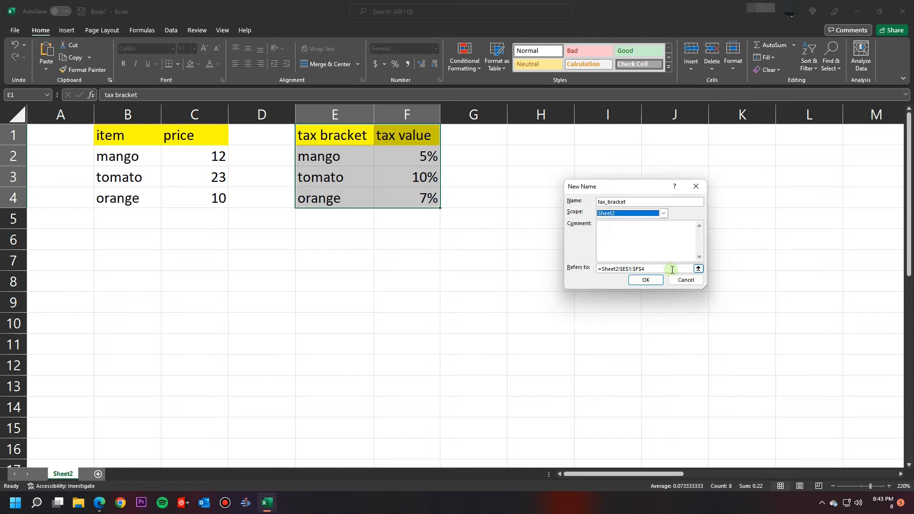
# Replace the tax_bracket reference by picking E1:F4 on the sheet, and create the name.
pyautogui.click(672, 269)
pyautogui.click(579, 267)
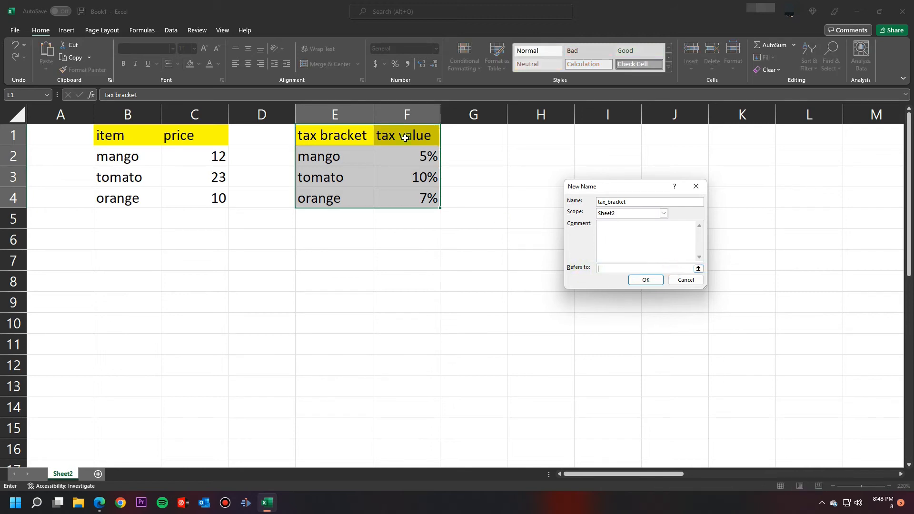
pyautogui.moveTo(320, 135); pyautogui.dragTo(419, 198)
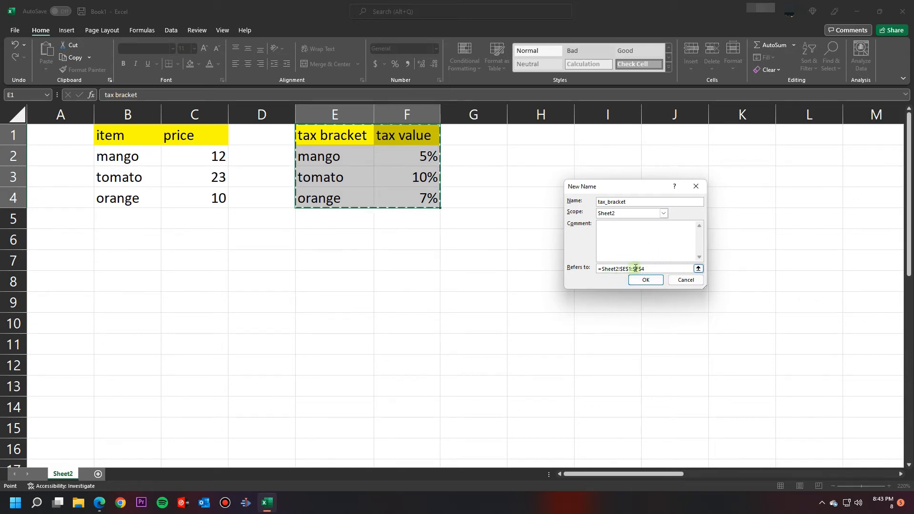
pyautogui.click(641, 283)
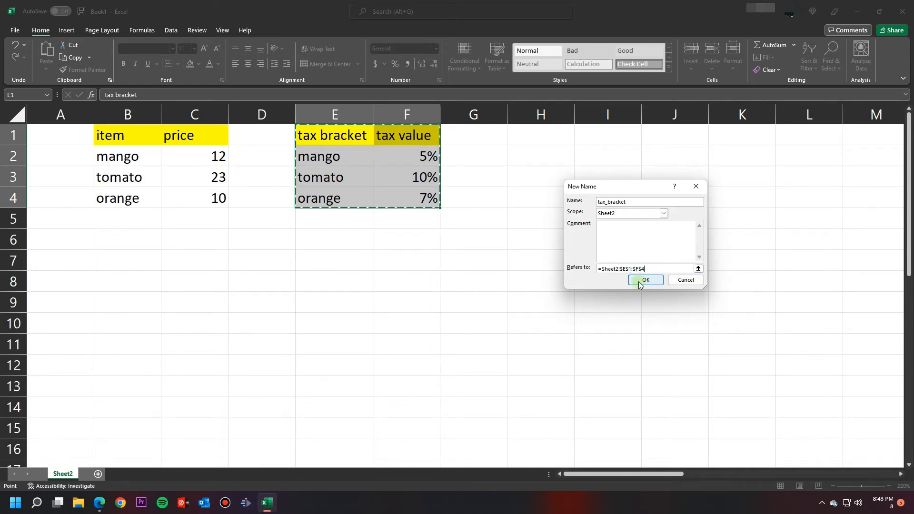
# Check the list of defined names and jump to the sales_items and tax_bracket ranges in turn.
pyautogui.click(444, 237)
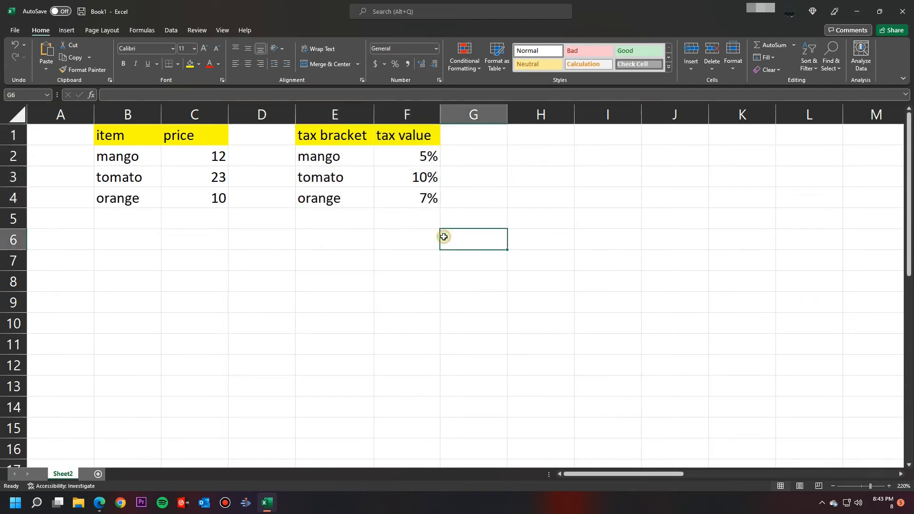
pyautogui.click(47, 96)
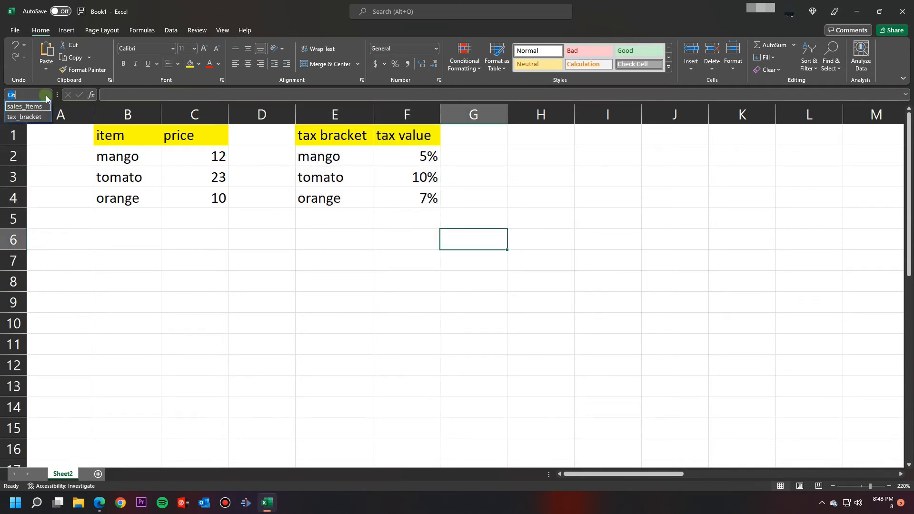
pyautogui.click(105, 316)
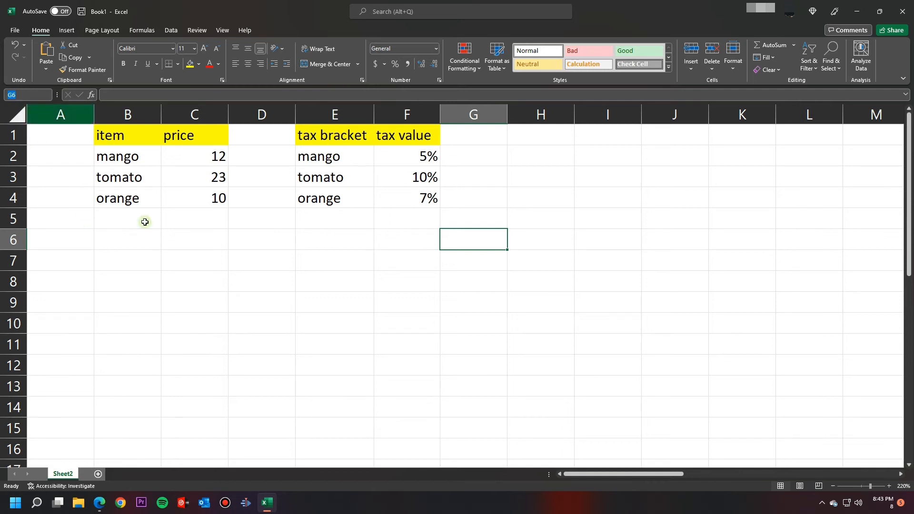
pyautogui.click(601, 317)
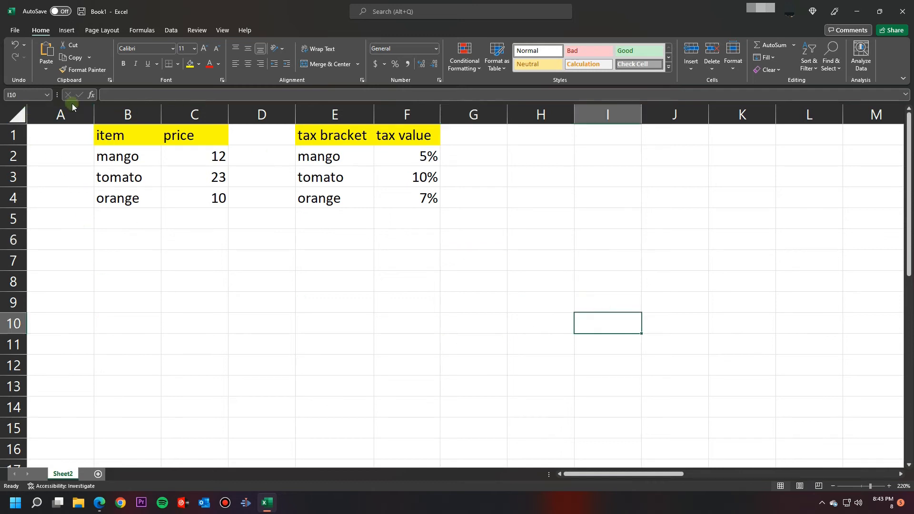
pyautogui.click(47, 95)
pyautogui.click(47, 95)
pyautogui.click(157, 329)
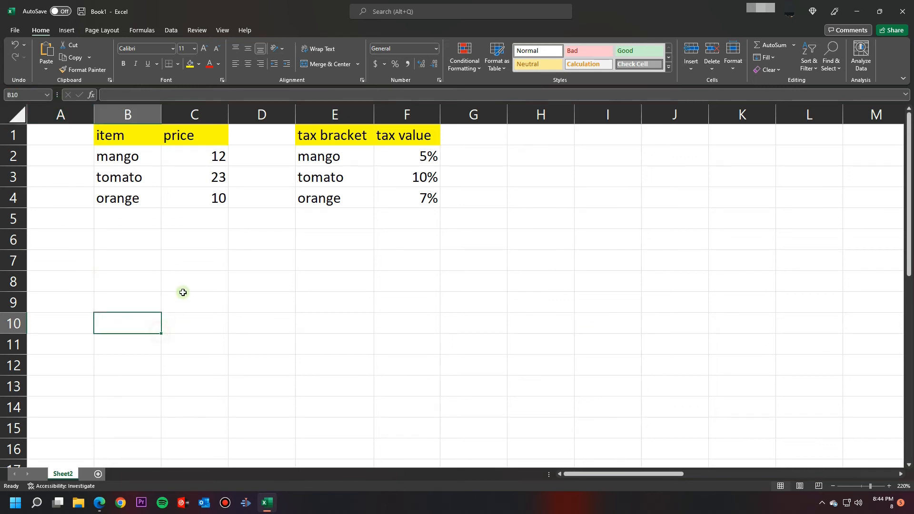
pyautogui.click(47, 95)
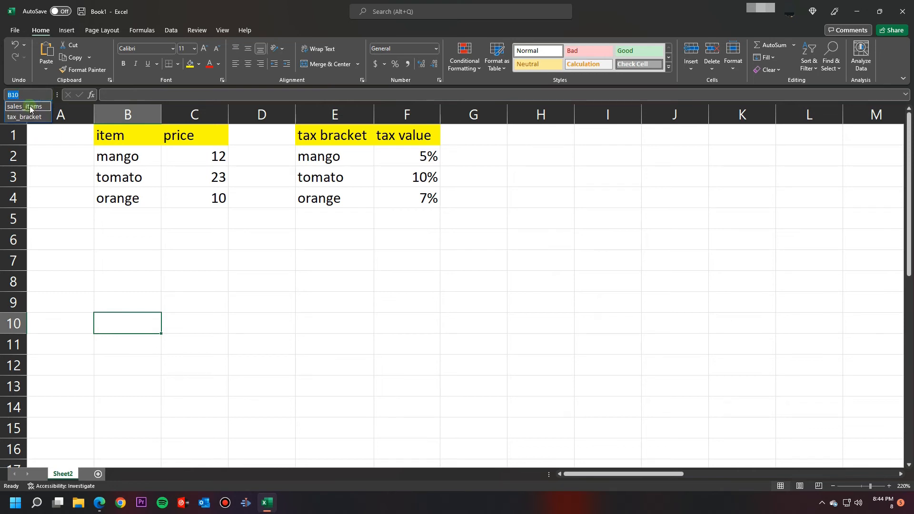
pyautogui.click(30, 107)
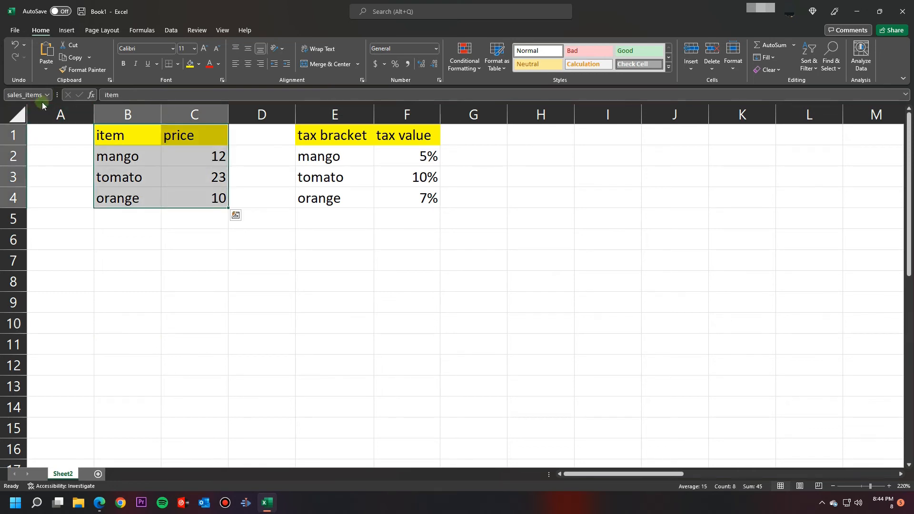
pyautogui.click(47, 95)
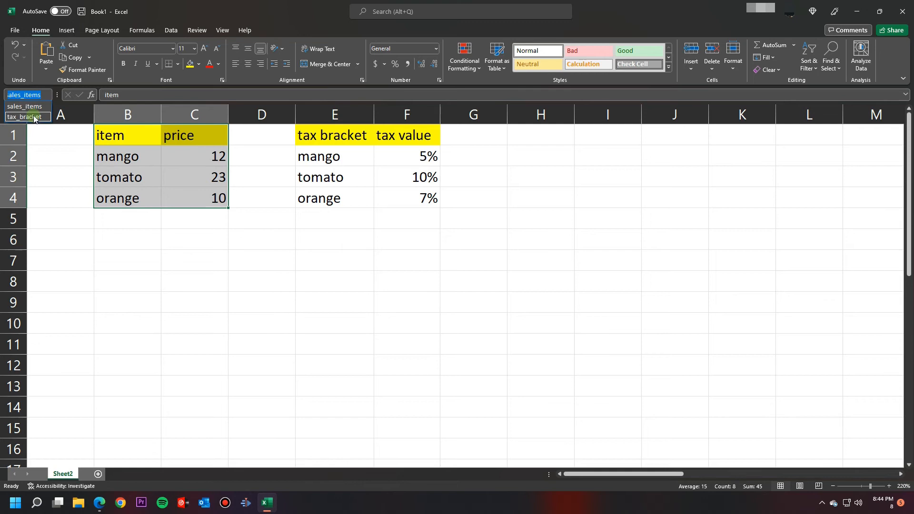
pyautogui.click(24, 117)
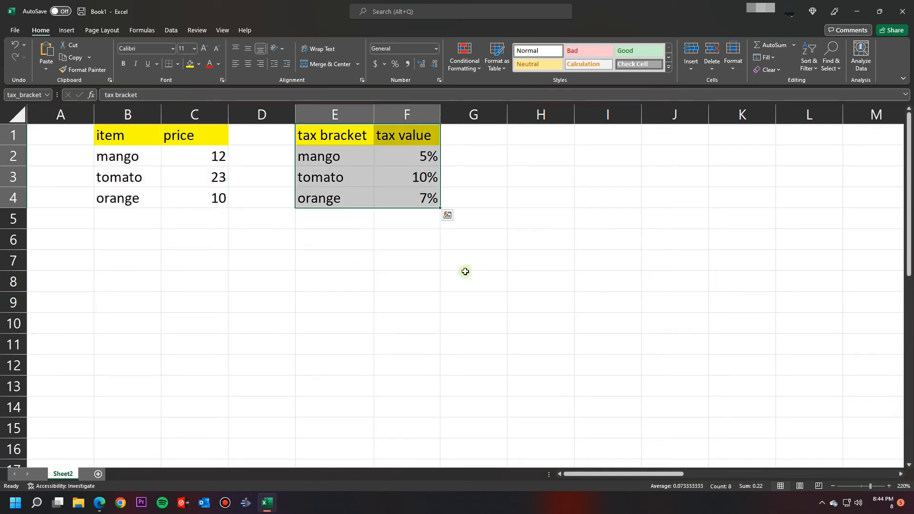
# Enter the formula =SUMPRODUCT(sales_items,tax_bracket) in cell F7.
pyautogui.click(413, 263)
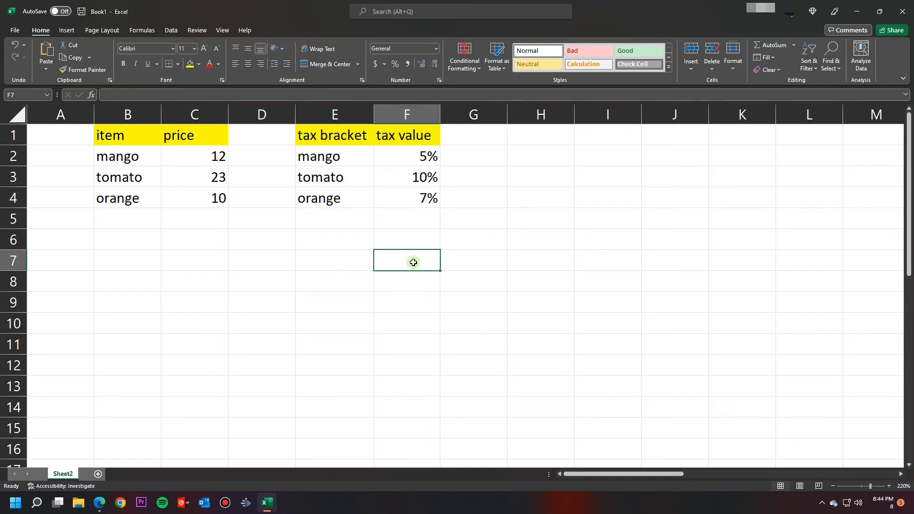
pyautogui.write('=sump')
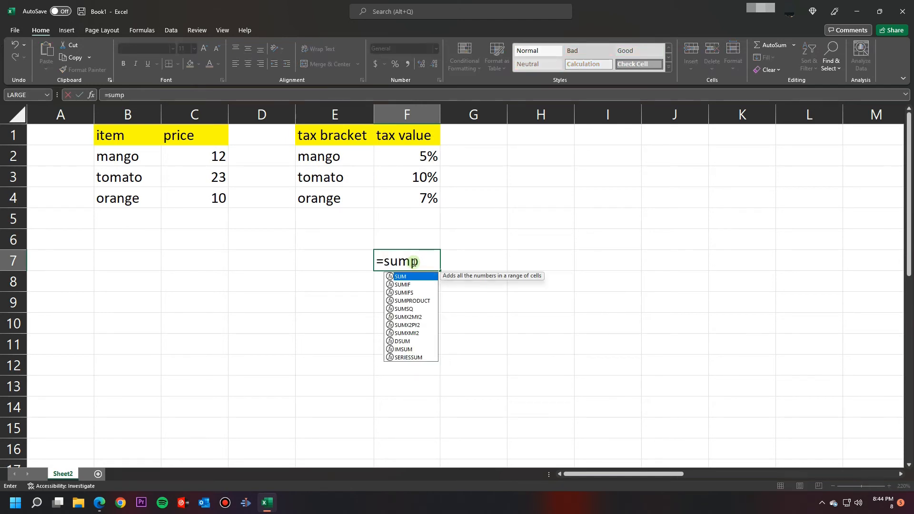
pyautogui.write('r')
pyautogui.press('Tab')
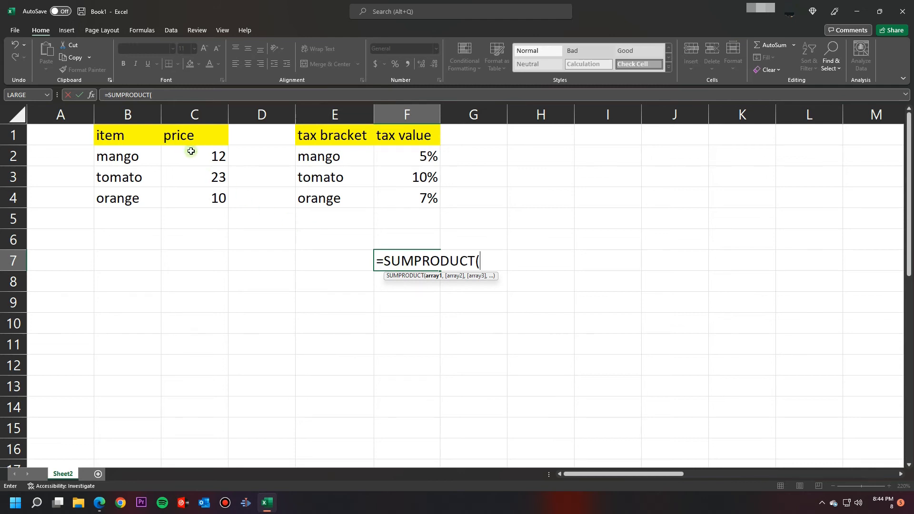
pyautogui.write('sale')
pyautogui.press('Tab')
pyautogui.write(',tax_brackets')
pyautogui.write(')')
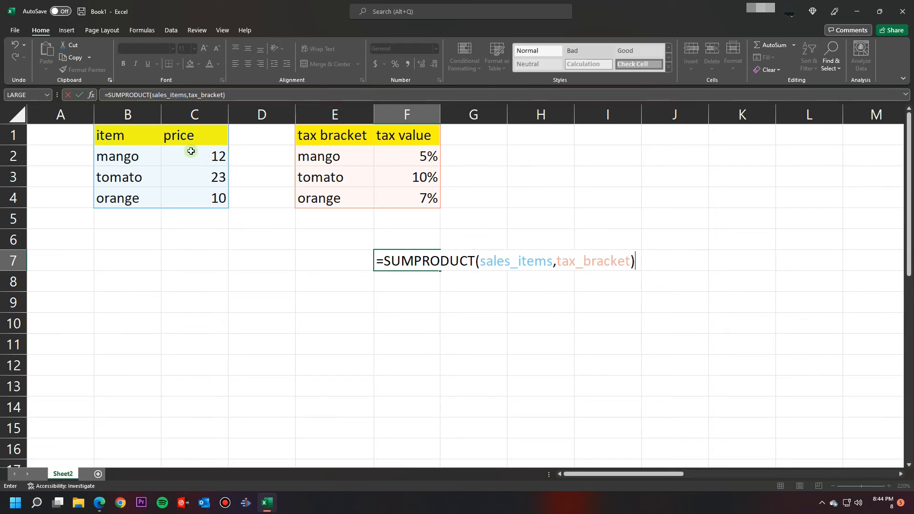
pyautogui.press('Return')
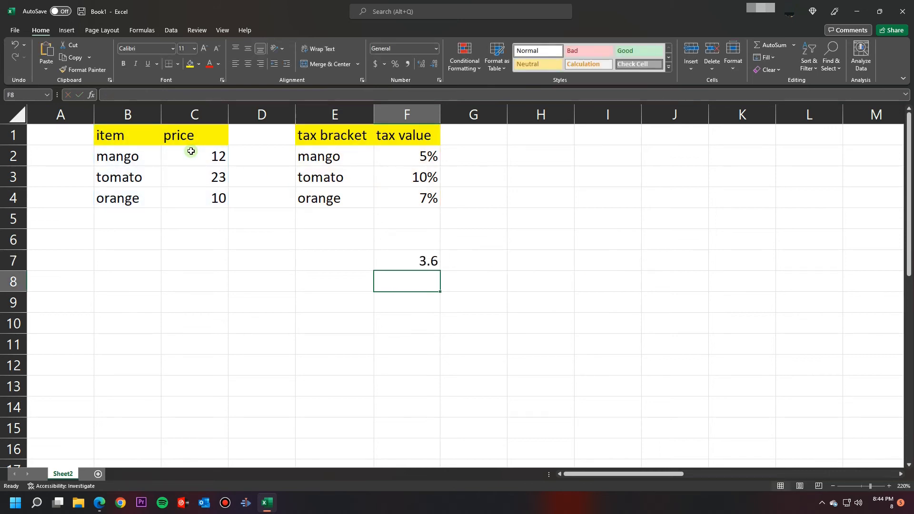
# Compare the item names in both tables and clear the SUMPRODUCT formula from cell F7.
pyautogui.moveTo(119, 156); pyautogui.dragTo(119, 197)
pyautogui.moveTo(316, 156); pyautogui.dragTo(326, 206)
pyautogui.click(424, 260)
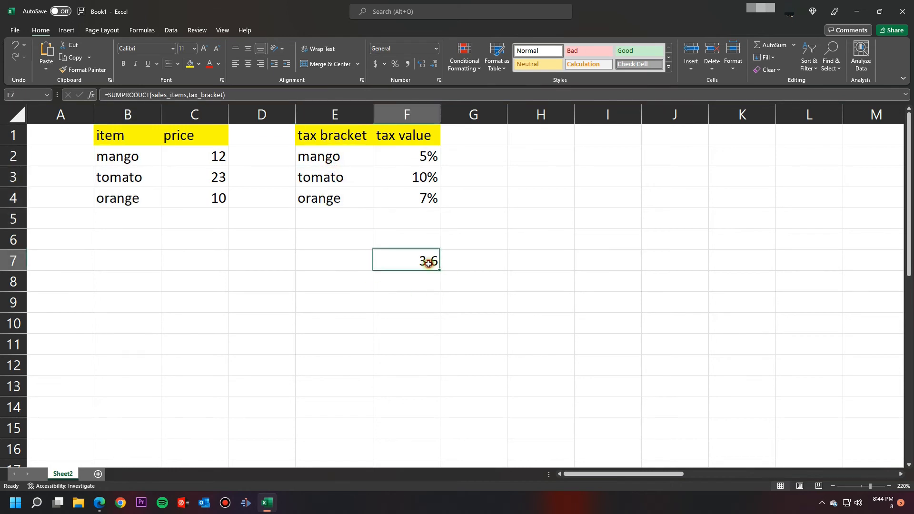
pyautogui.press('Delete')
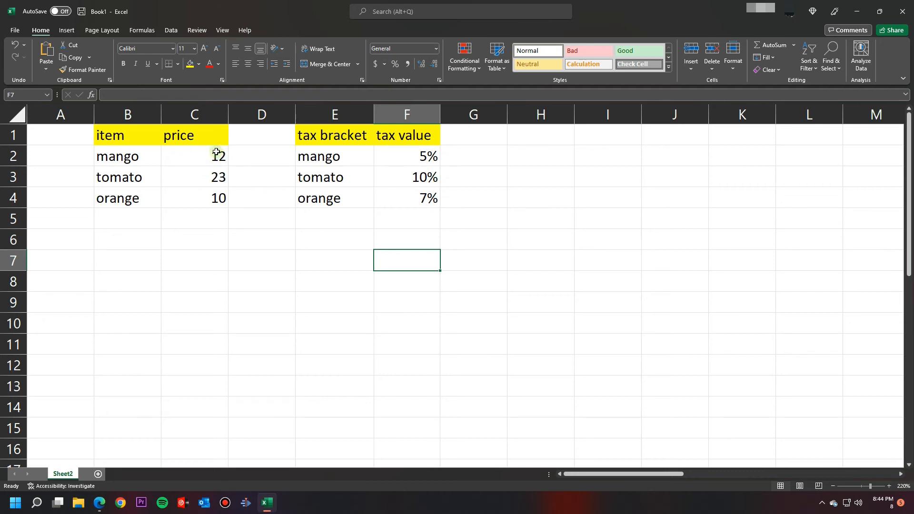
# Highlight the price values in C2:C4 and the tax values from F2 down in turn.
pyautogui.moveTo(217, 153); pyautogui.dragTo(207, 202)
pyautogui.moveTo(425, 157); pyautogui.dragTo(421, 222)
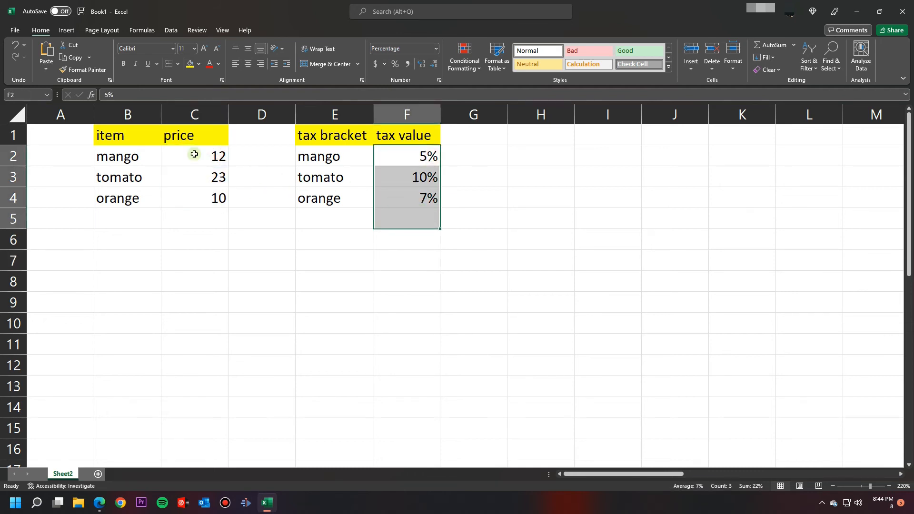
# Total the item prices in C2:C4 with a SUM formula in cell C6.
pyautogui.click(201, 239)
pyautogui.write('=sum')
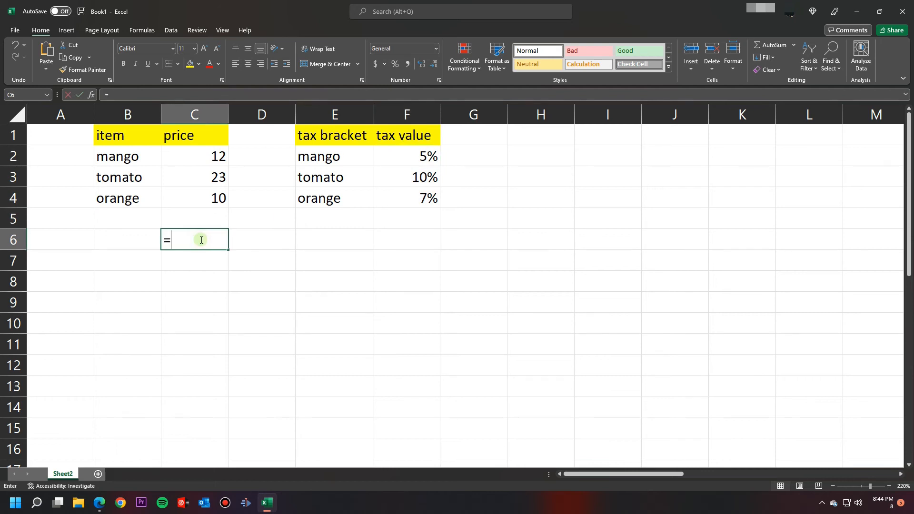
pyautogui.press('Tab')
pyautogui.moveTo(213, 158); pyautogui.dragTo(205, 196)
pyautogui.press('Return')
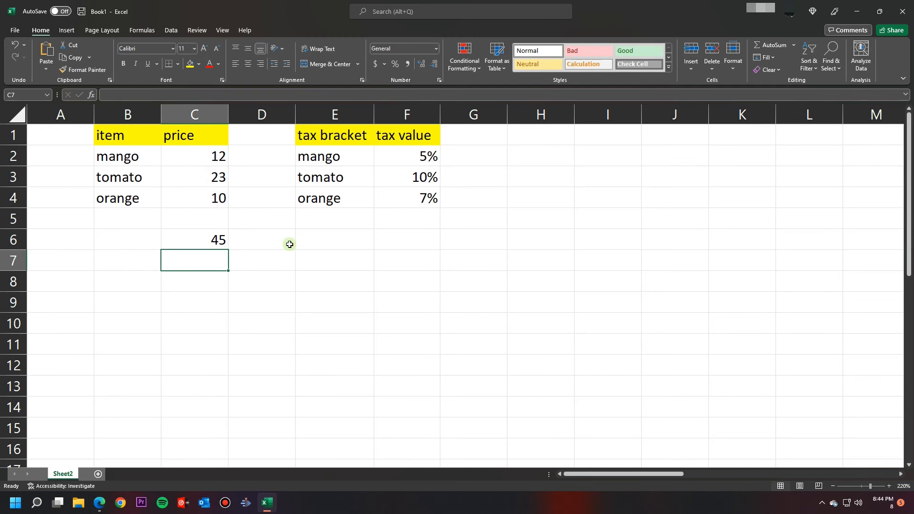
# Total the tax values in F2:F4 with a SUM formula in cell F6.
pyautogui.click(397, 237)
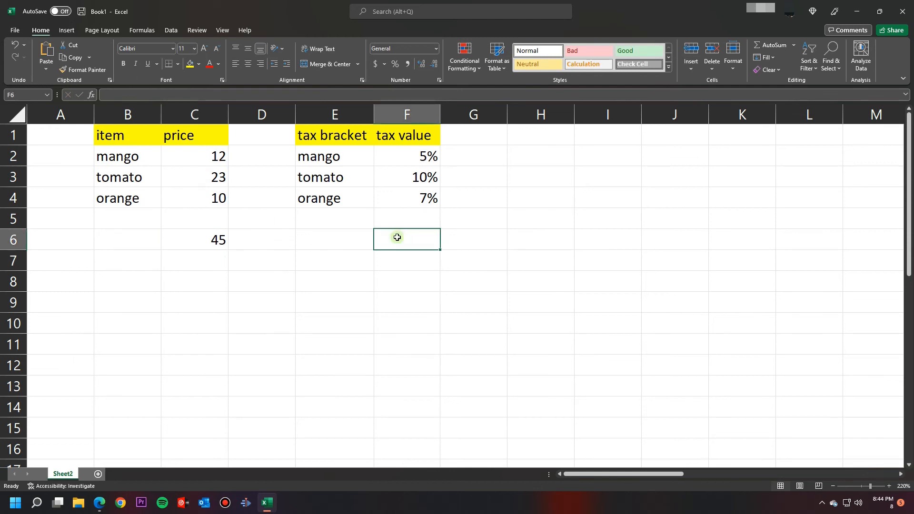
pyautogui.write('=sum')
pyautogui.press('Tab')
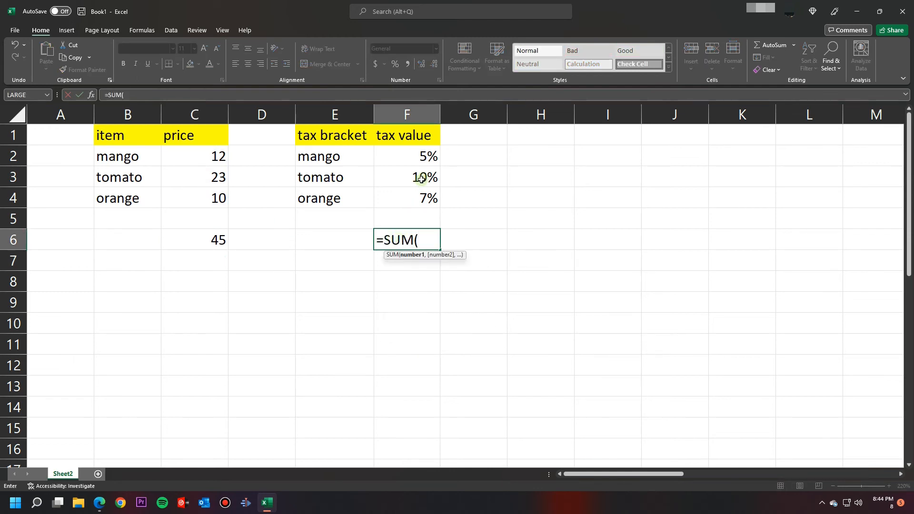
pyautogui.moveTo(422, 159); pyautogui.dragTo(424, 197)
pyautogui.press('Return')
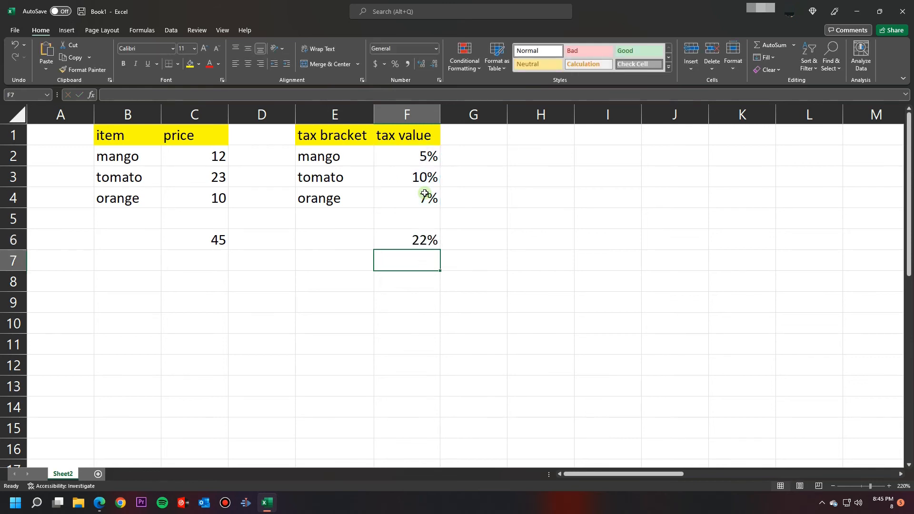
# Multiply the two totals with =PRODUCT(C6,F6) in cell F7, then clear the trial formulas from C6:F7.
pyautogui.write('=')
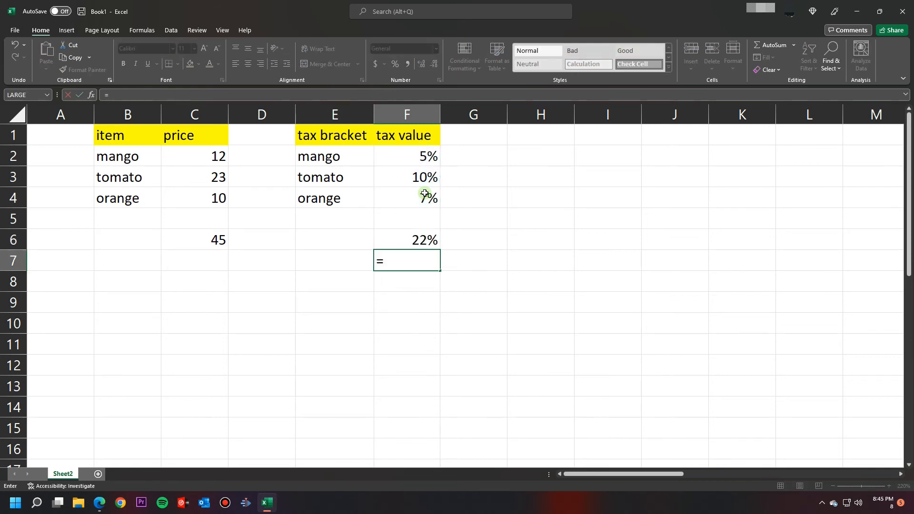
pyautogui.write('pro')
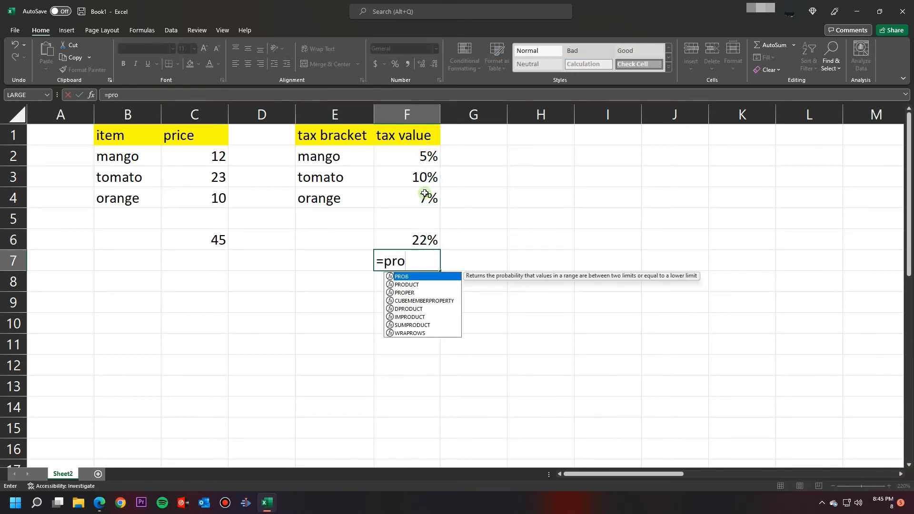
pyautogui.write('duct')
pyautogui.press('Tab')
pyautogui.click(184, 242)
pyautogui.write(',')
pyautogui.click(430, 242)
pyautogui.write(')')
pyautogui.press('Return')
pyautogui.moveTo(435, 261); pyautogui.dragTo(198, 239)
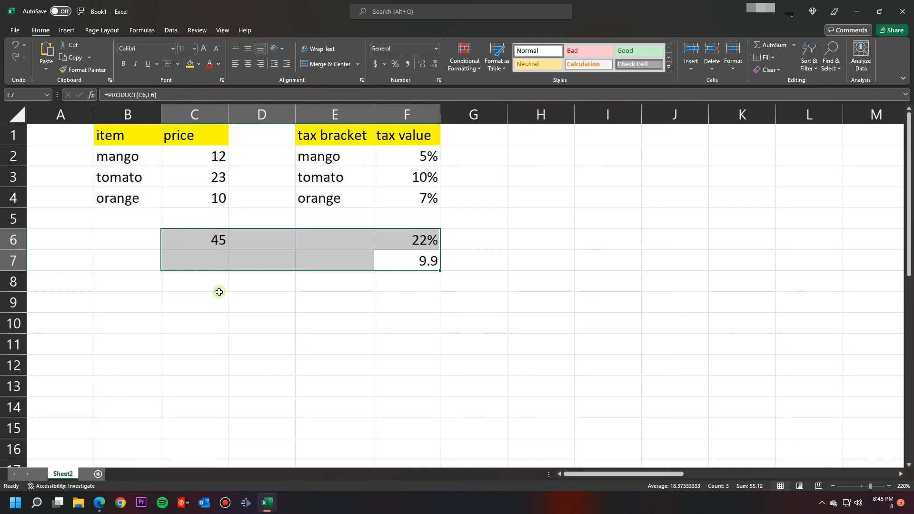
pyautogui.press('Delete')
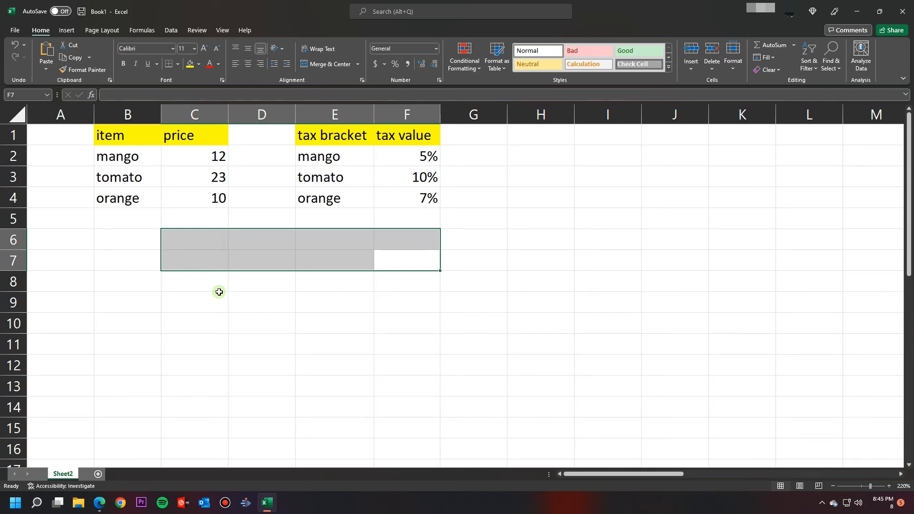
pyautogui.click(200, 239)
pyautogui.write('=')
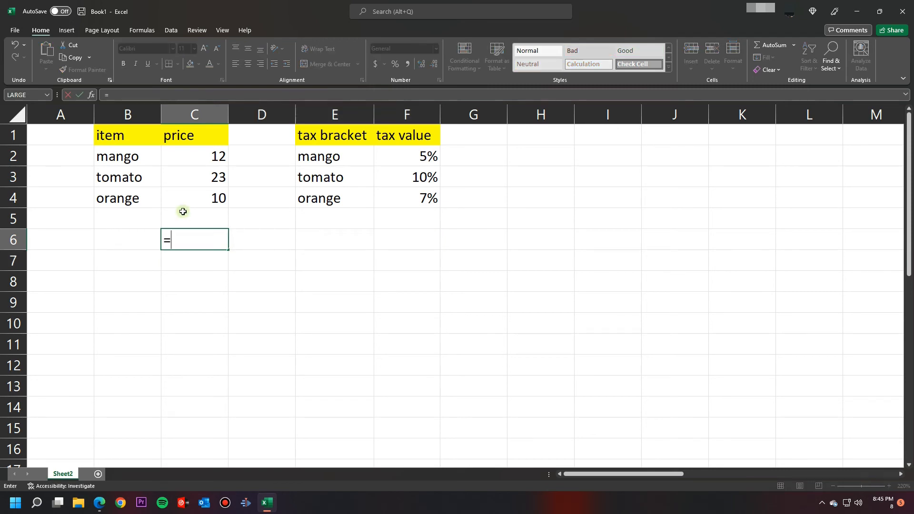
pyautogui.click(200, 202)
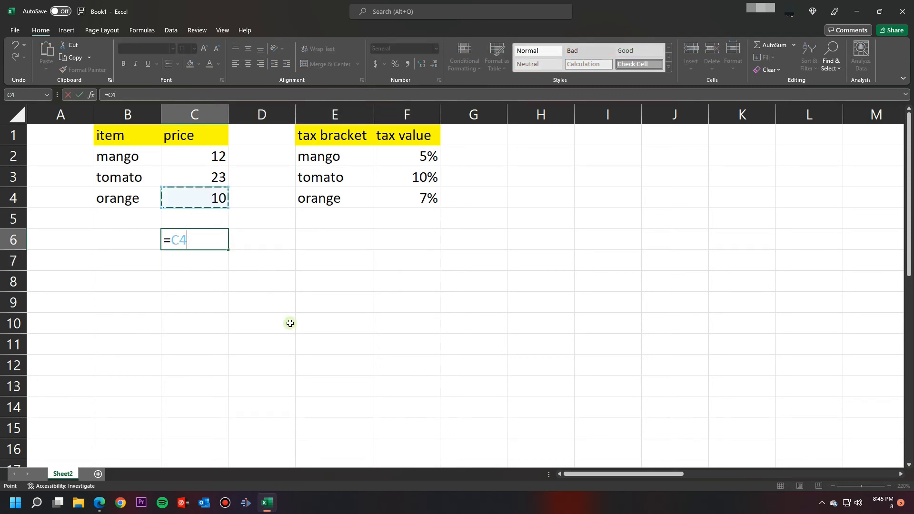
pyautogui.write('/')
pyautogui.press('Return')
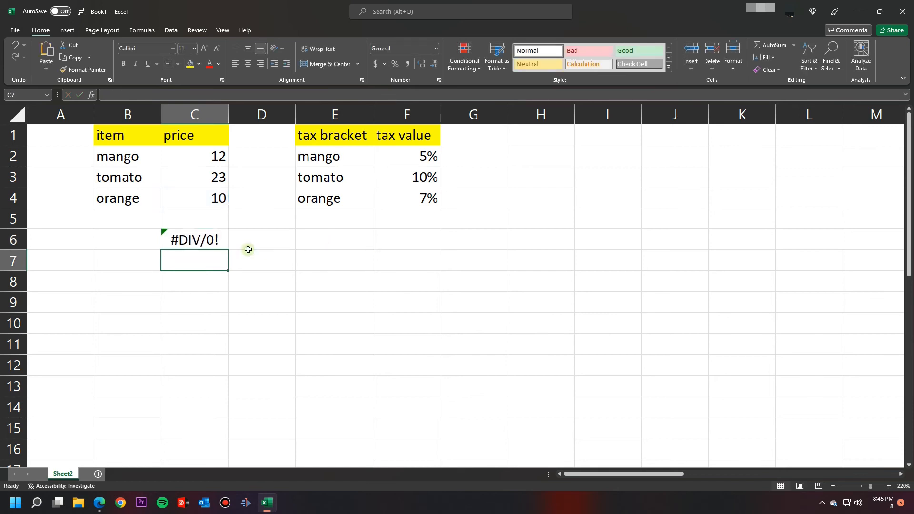
pyautogui.click(190, 240)
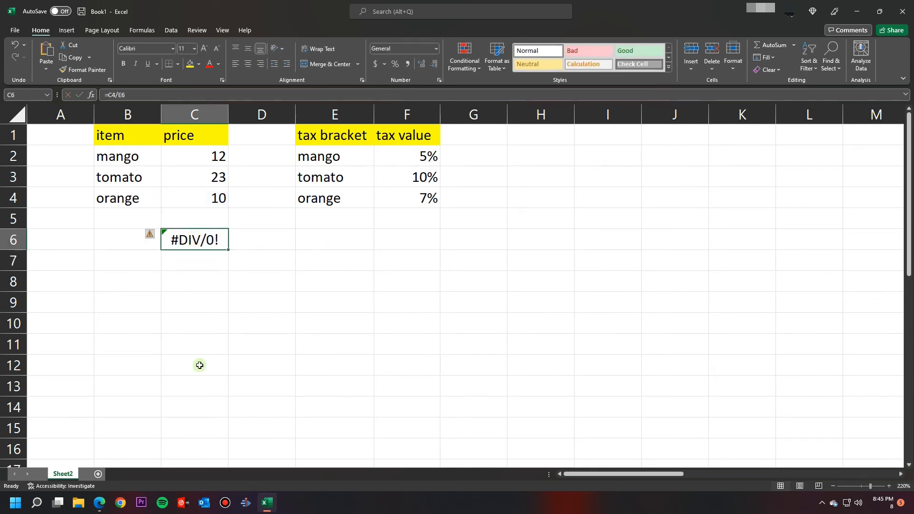
pyautogui.press('Delete')
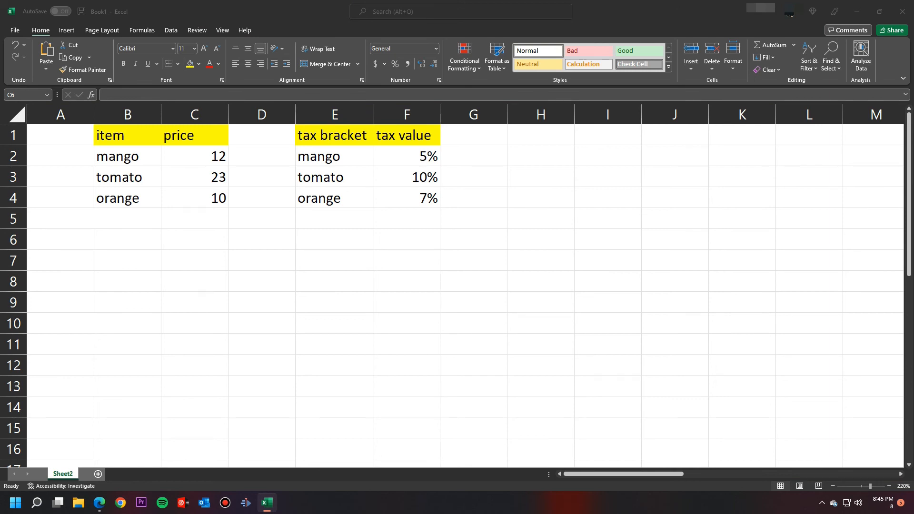
# Enter mango as the lookup value in cell E6 below the tax table.
pyautogui.click(284, 244)
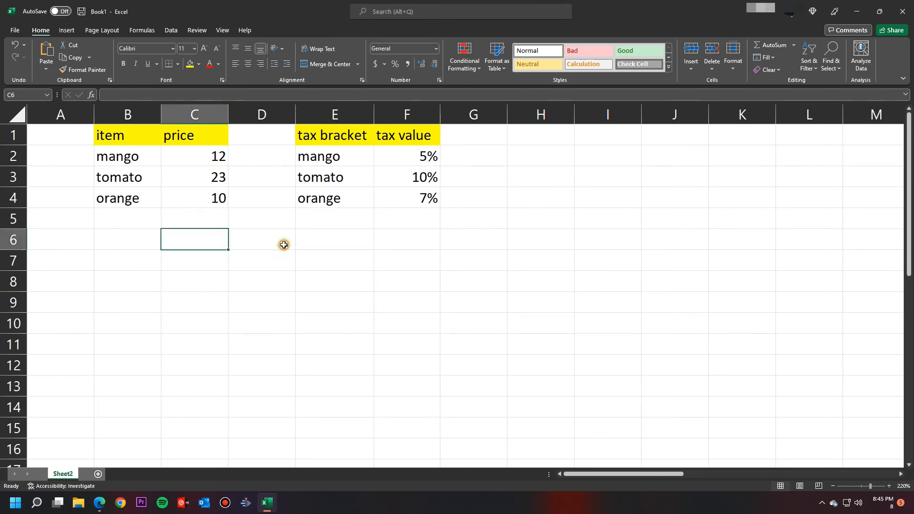
pyautogui.click(328, 245)
pyautogui.write('man')
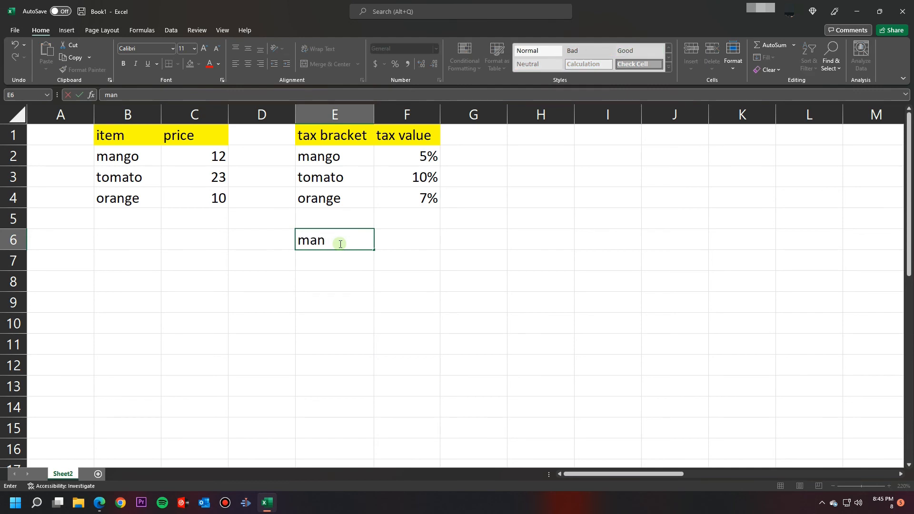
pyautogui.write('go')
pyautogui.press('Tab')
# Enter the formula =VLOOKUP(E6,sales_items,2) in cell F6 to look up the mango price.
pyautogui.write('=')
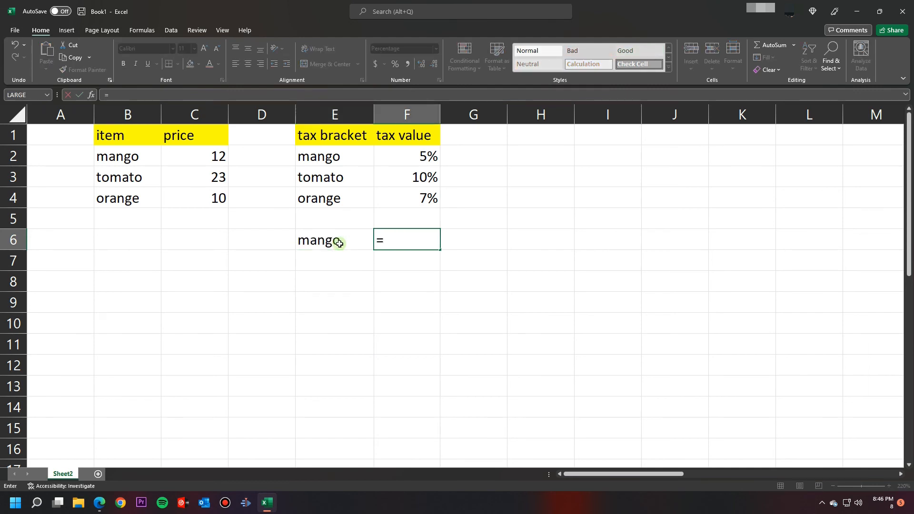
pyautogui.write('vl')
pyautogui.press('Tab')
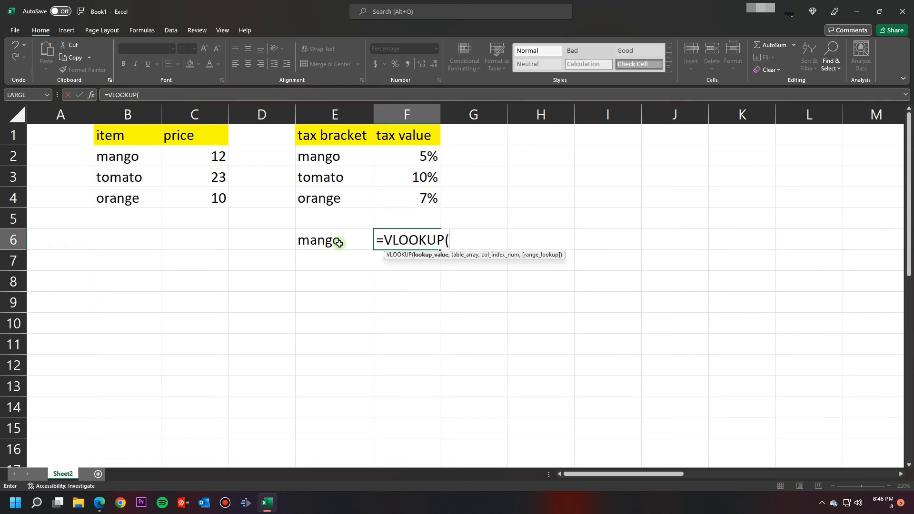
pyautogui.click(339, 244)
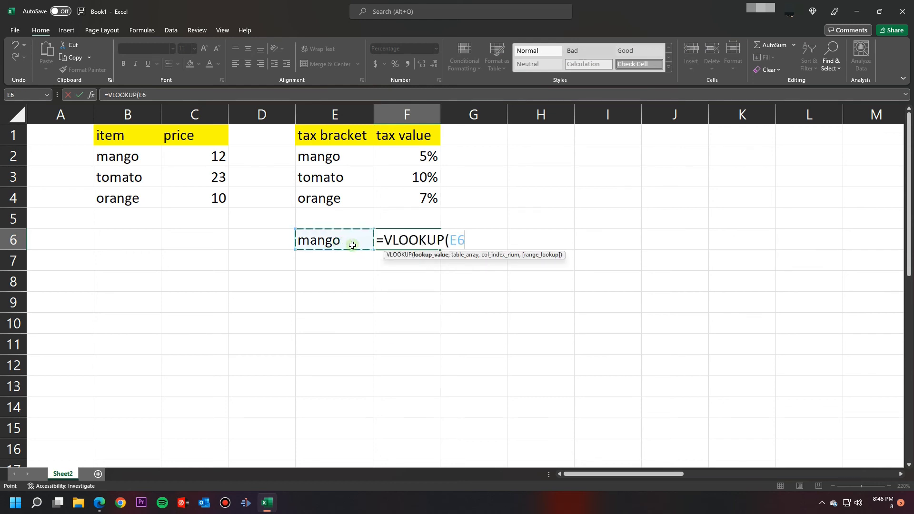
pyautogui.write(',sal')
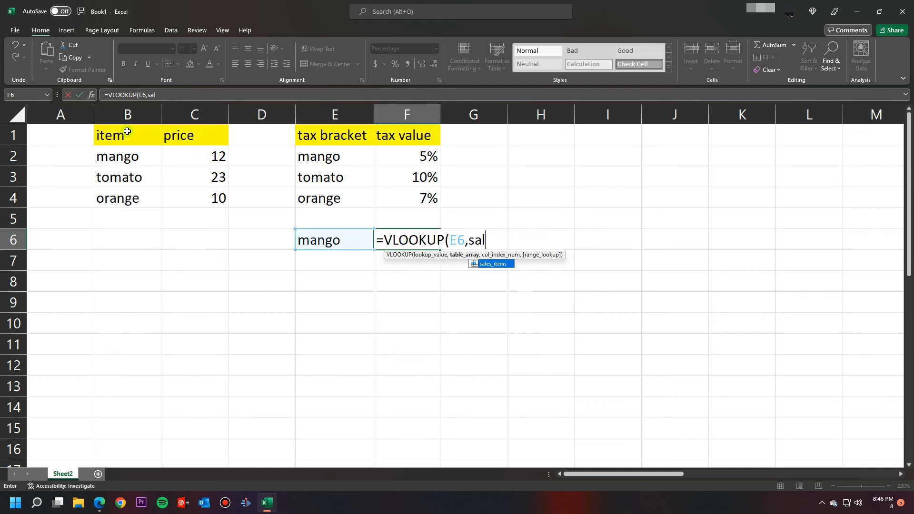
pyautogui.press('Tab')
pyautogui.write(',2')
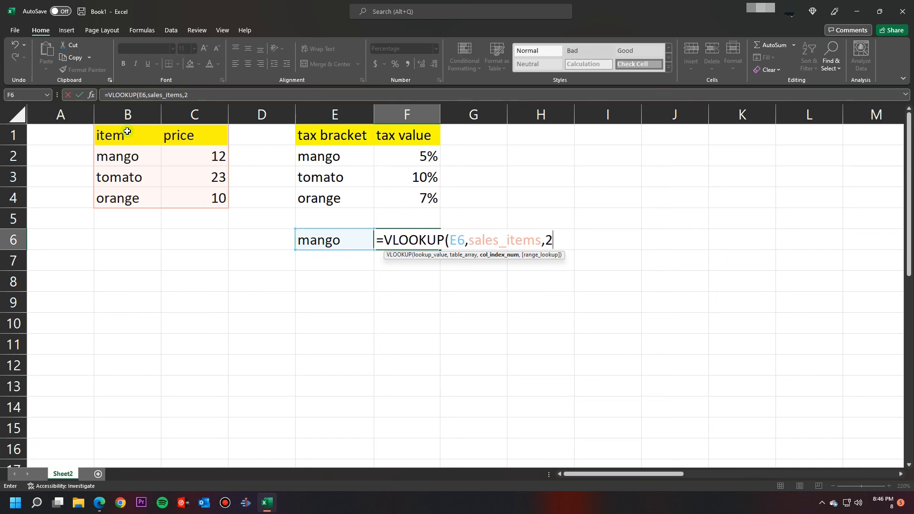
pyautogui.write(')')
pyautogui.press('Return')
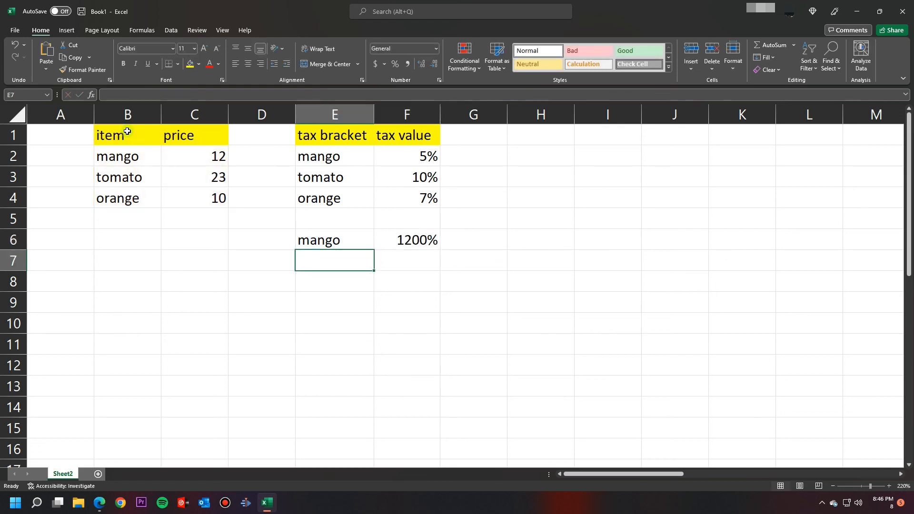
# Change the number format of the VLOOKUP cell F6 to General.
pyautogui.click(418, 241)
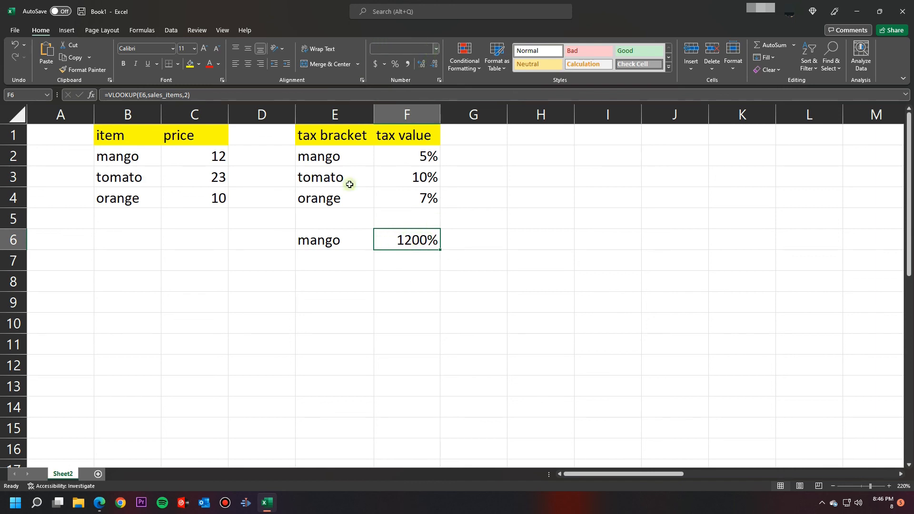
pyautogui.click(436, 48)
pyautogui.click(420, 64)
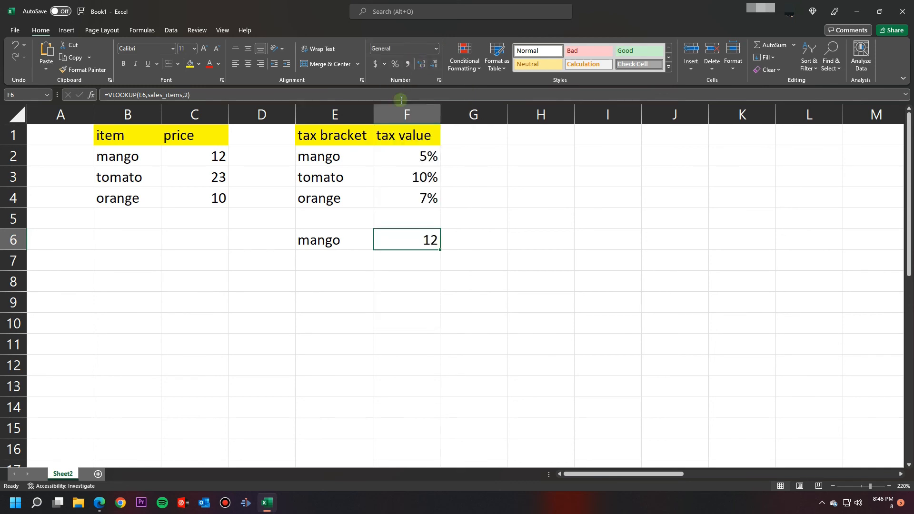
# Compare the price values and the item and price columns with the lookup value in E6 and the formula in F6.
pyautogui.click(195, 153)
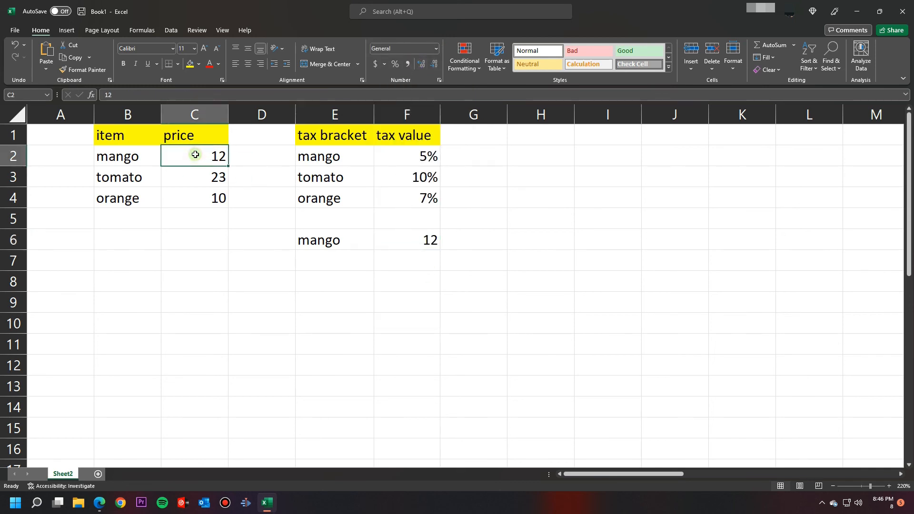
pyautogui.moveTo(199, 160); pyautogui.dragTo(198, 200)
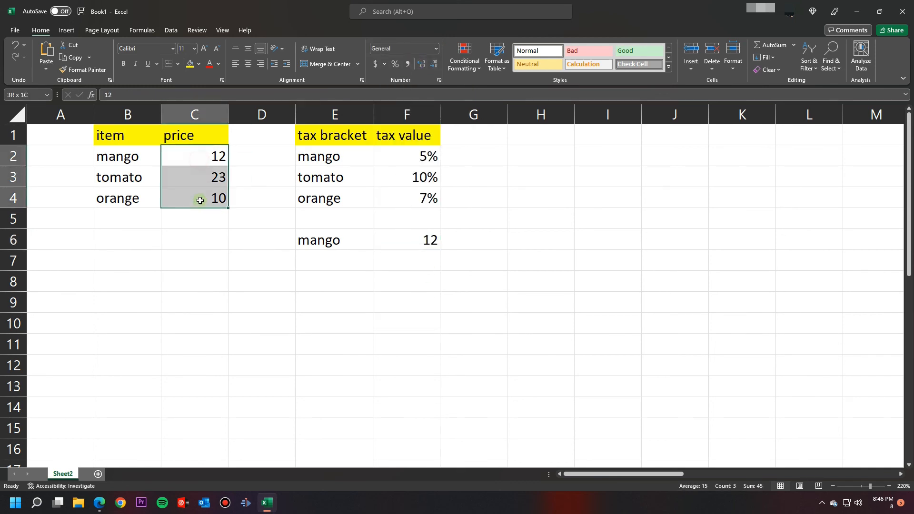
pyautogui.click(334, 241)
pyautogui.click(410, 243)
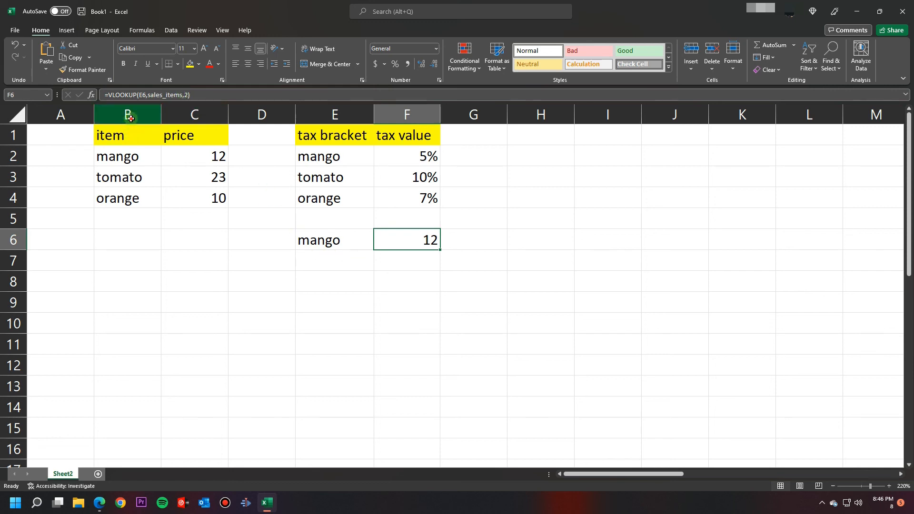
pyautogui.moveTo(130, 118); pyautogui.dragTo(180, 116)
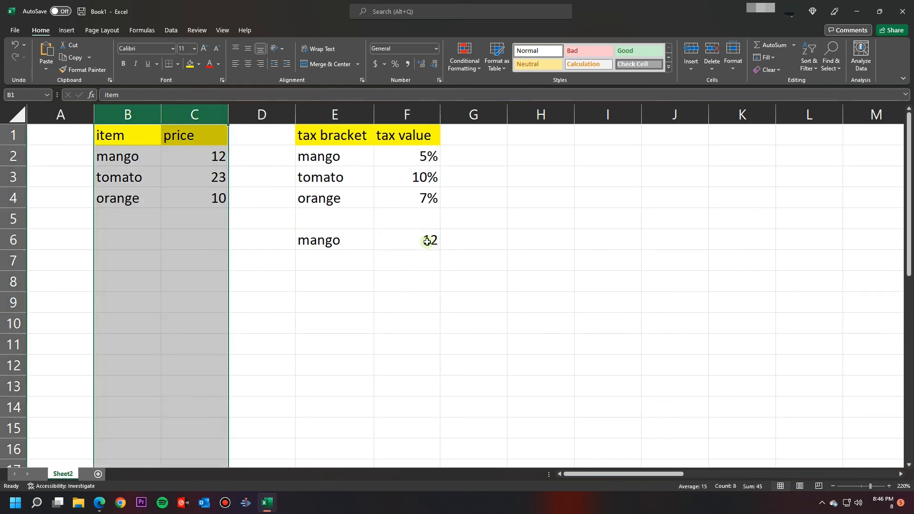
pyautogui.click(427, 242)
pyautogui.click(330, 241)
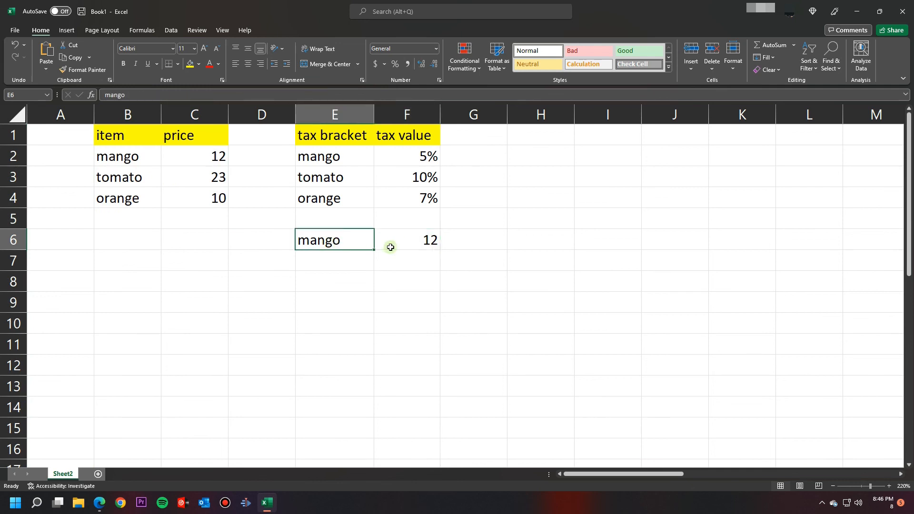
pyautogui.click(410, 245)
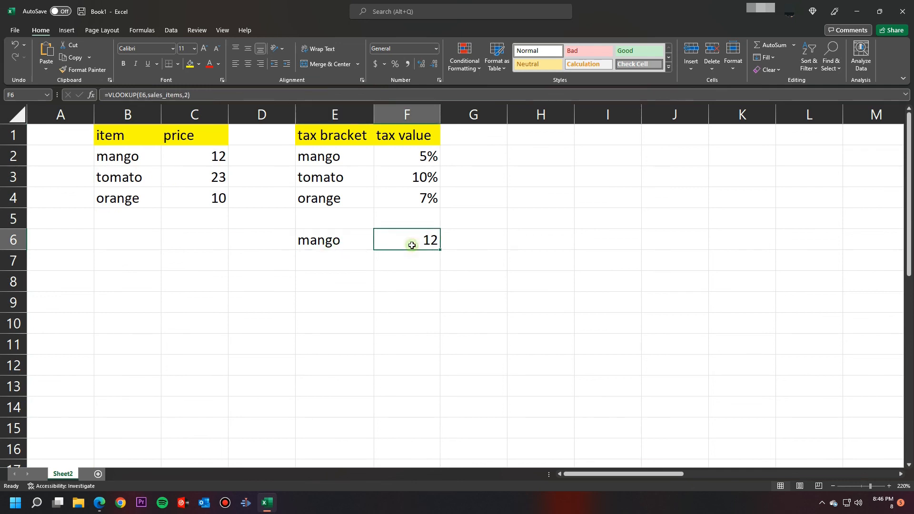